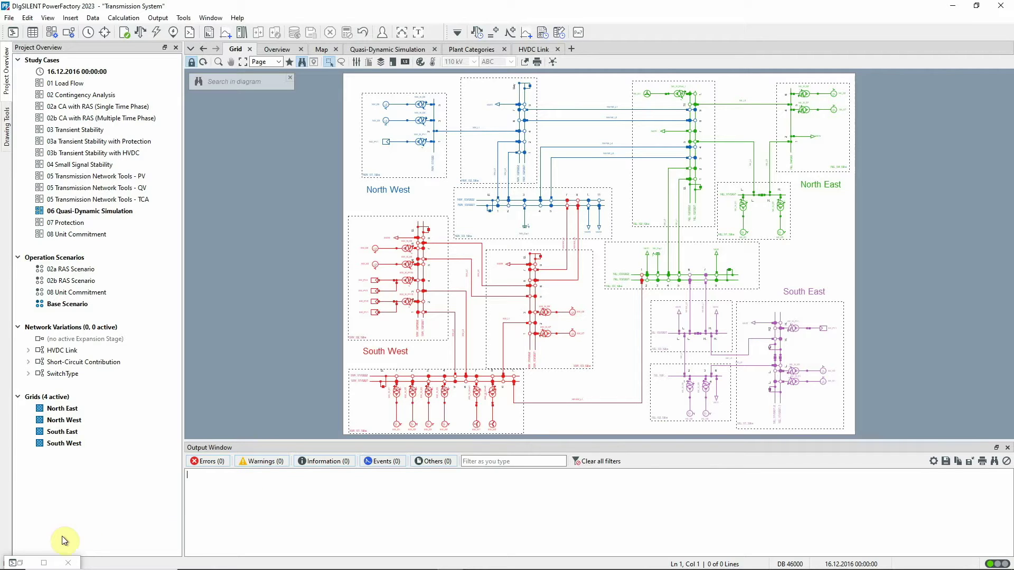
- Open the Winter Weekday load characteristic in the Loads folder, view its curve diagram, and cancel
{"action": "left_click", "coordinate": [20, 562]}
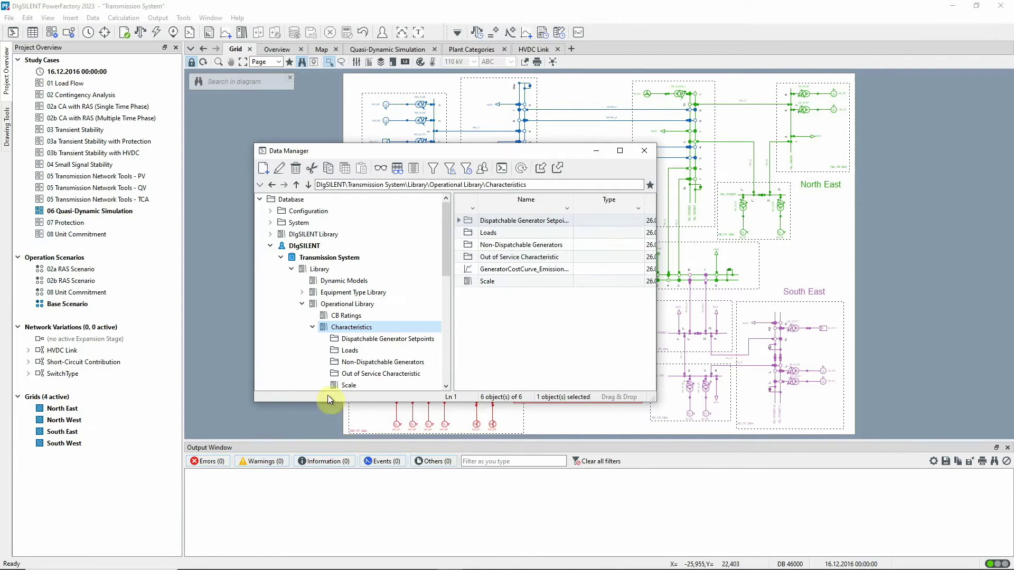
{"action": "left_click", "coordinate": [348, 351]}
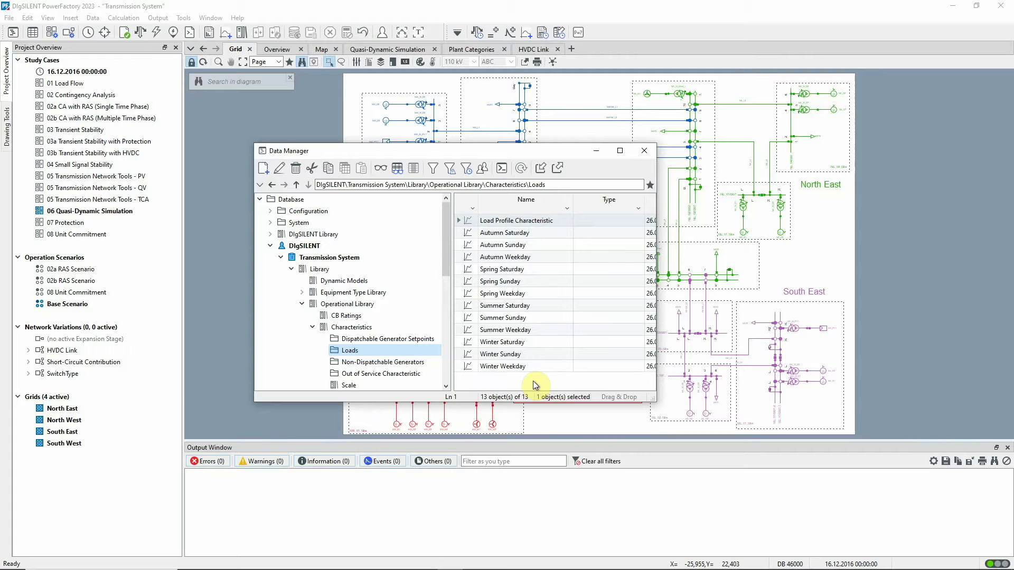
{"action": "double_click", "coordinate": [469, 366]}
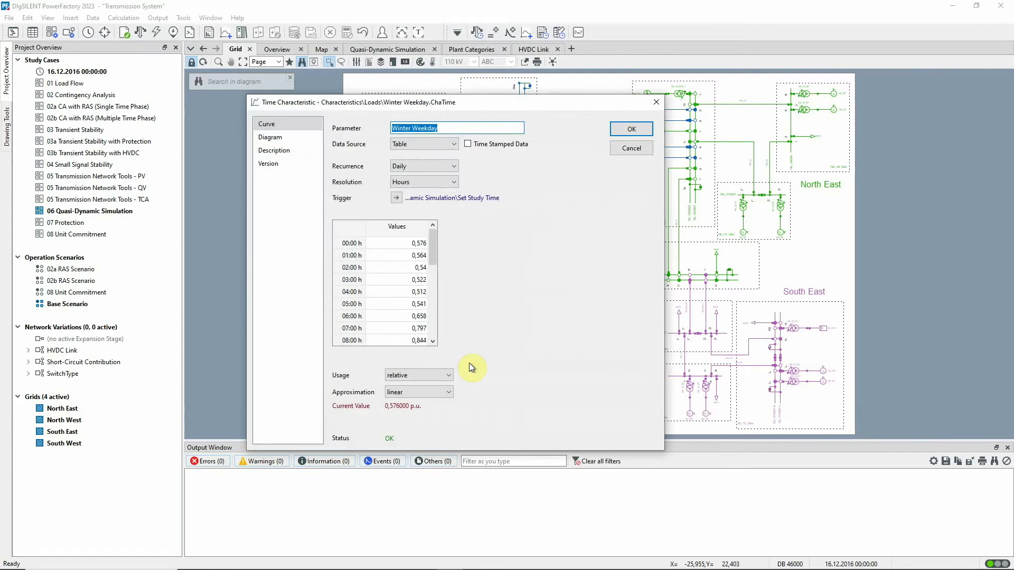
{"action": "left_click", "coordinate": [470, 366]}
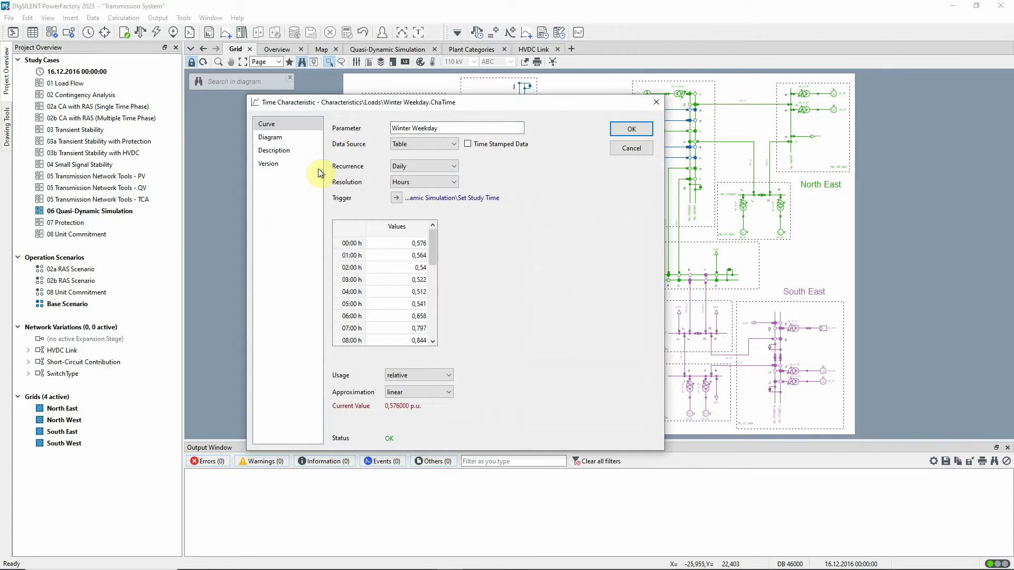
{"action": "left_click", "coordinate": [274, 139]}
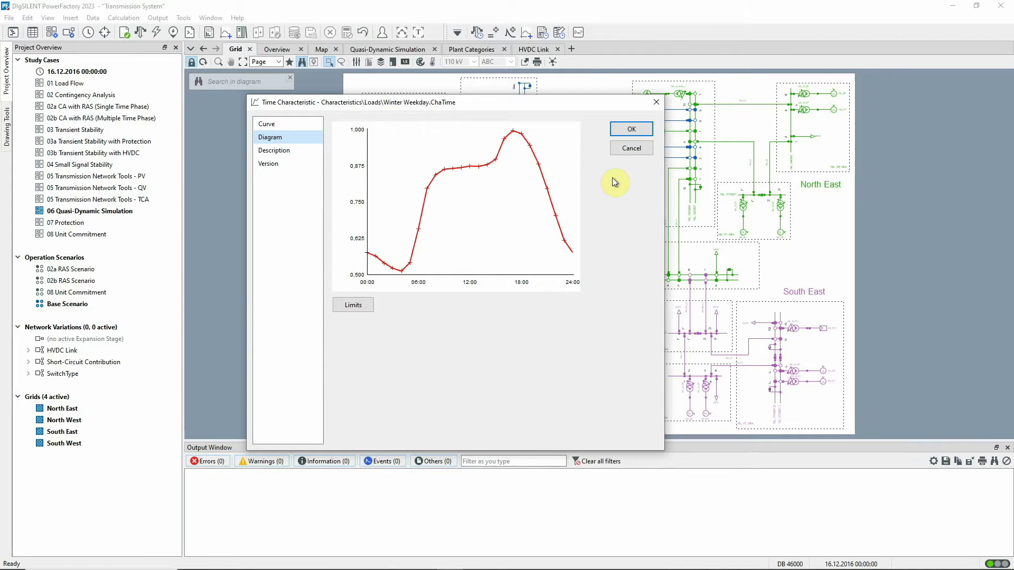
{"action": "left_click", "coordinate": [624, 148]}
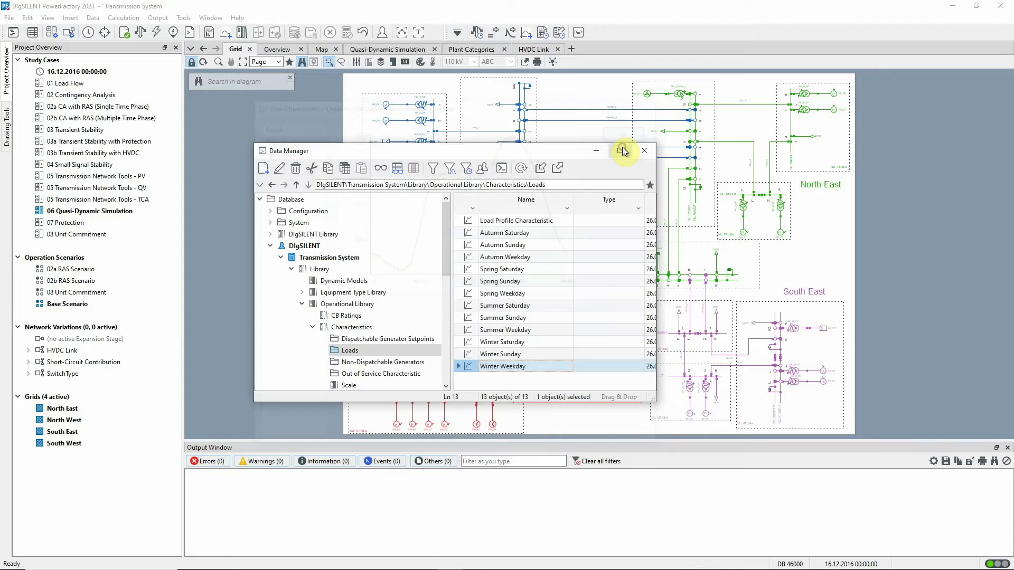
- Confirm that the AC balanced result variables for Terminal record m:u, closing without changes
{"action": "left_click", "coordinate": [593, 151]}
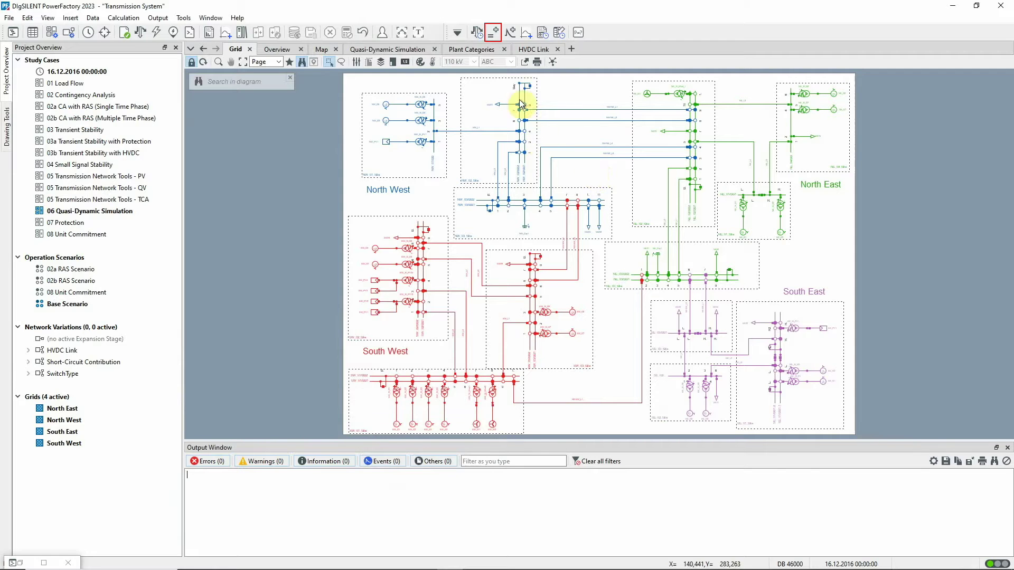
{"action": "left_click", "coordinate": [493, 32]}
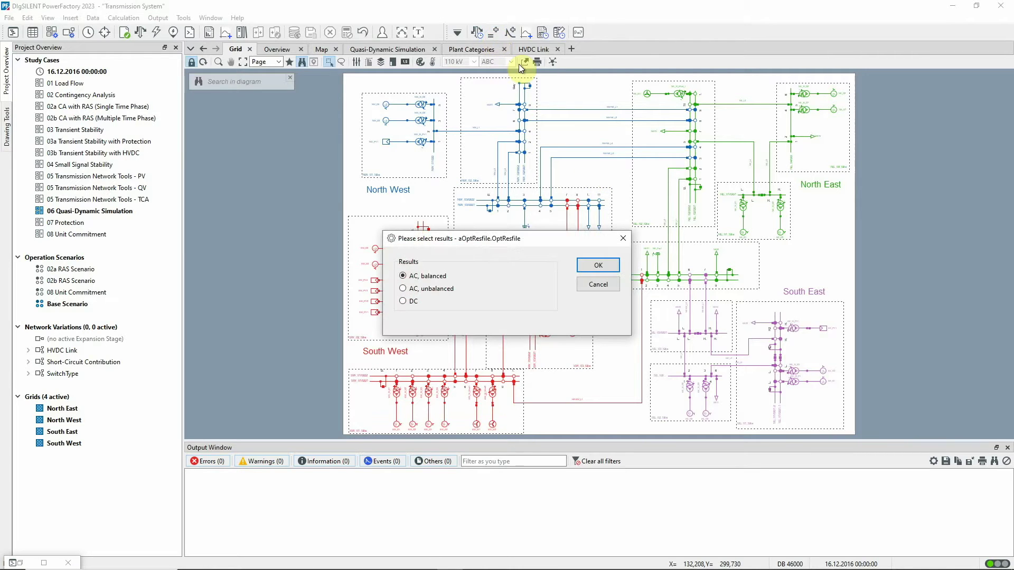
{"action": "left_click", "coordinate": [600, 264]}
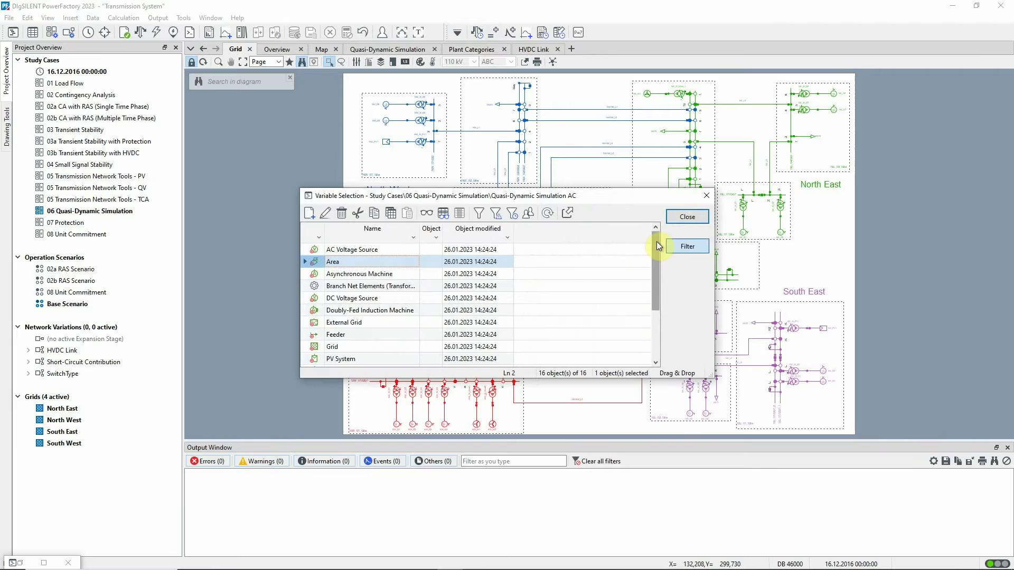
{"action": "left_click_drag", "start_coordinate": [657, 238], "coordinate": [652, 314]}
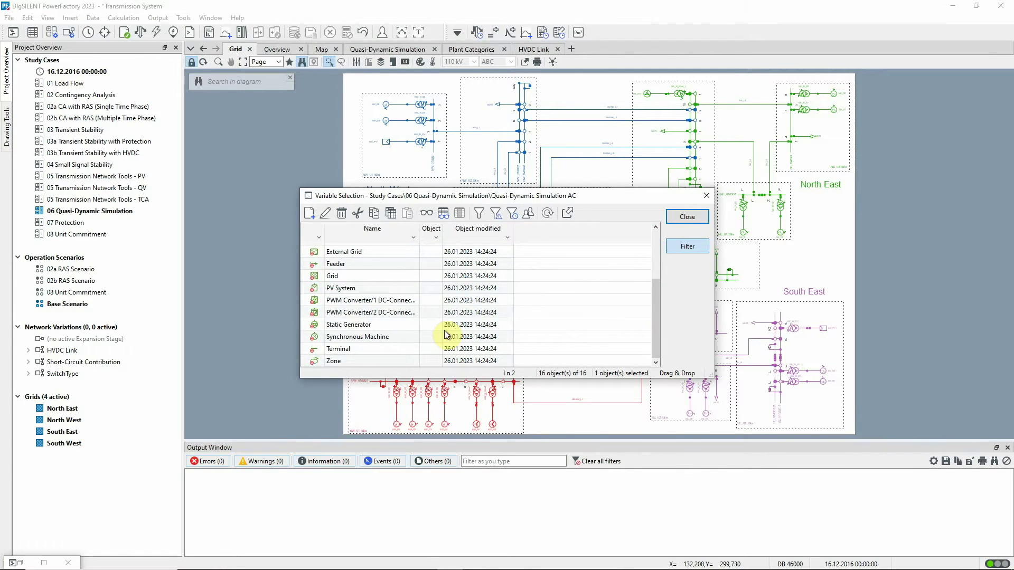
{"action": "double_click", "coordinate": [317, 349]}
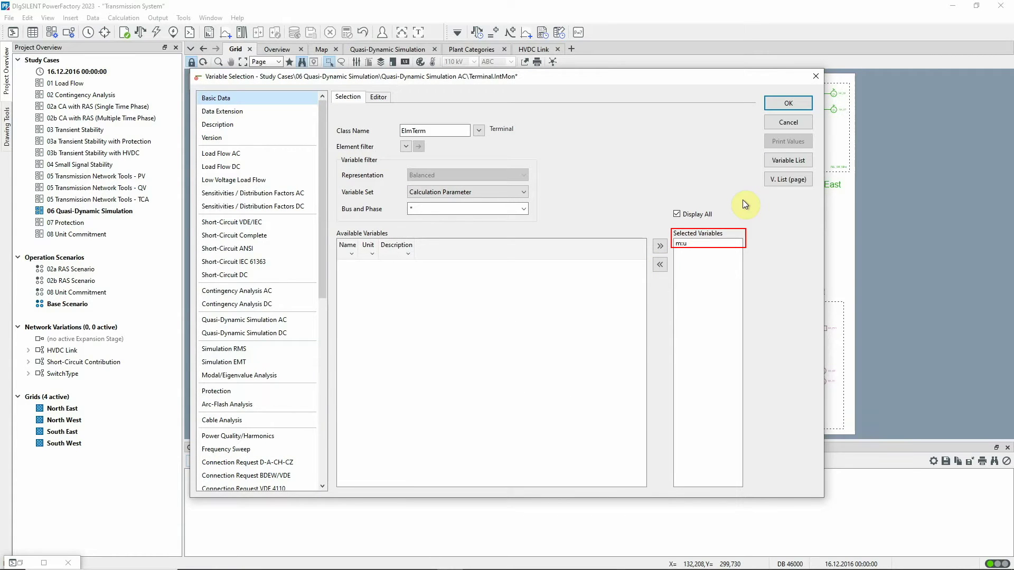
{"action": "left_click", "coordinate": [777, 123]}
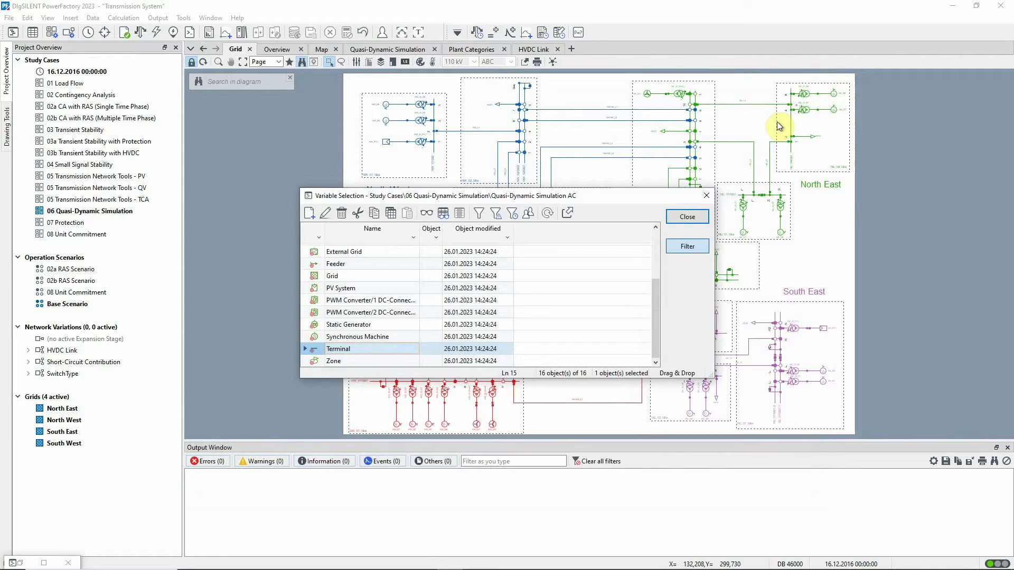
{"action": "left_click", "coordinate": [686, 219]}
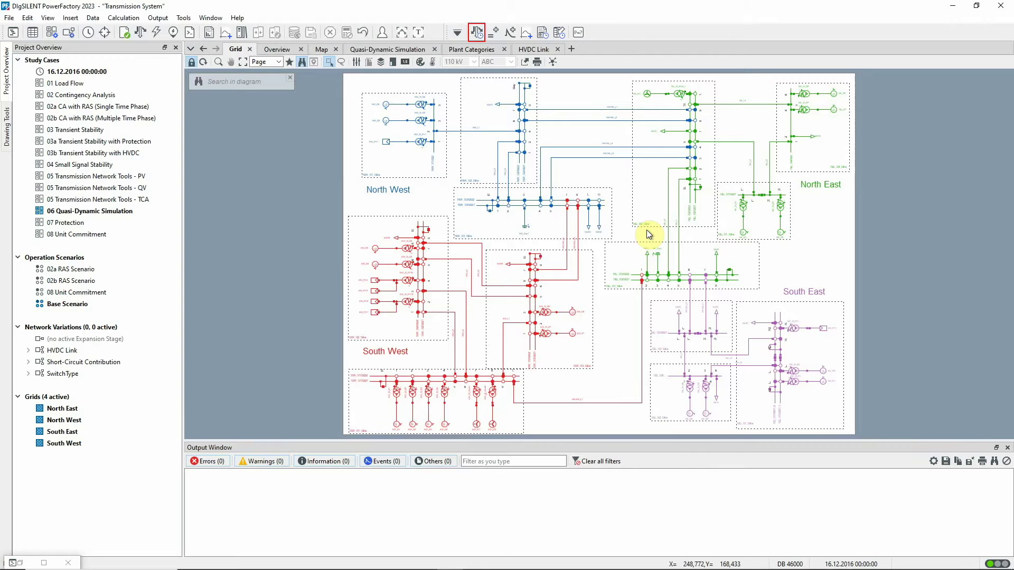
- Execute the quasi-dynamic simulation for the complete day at 1-hour steps, then bring up Tabular Reports
{"action": "left_click", "coordinate": [480, 32]}
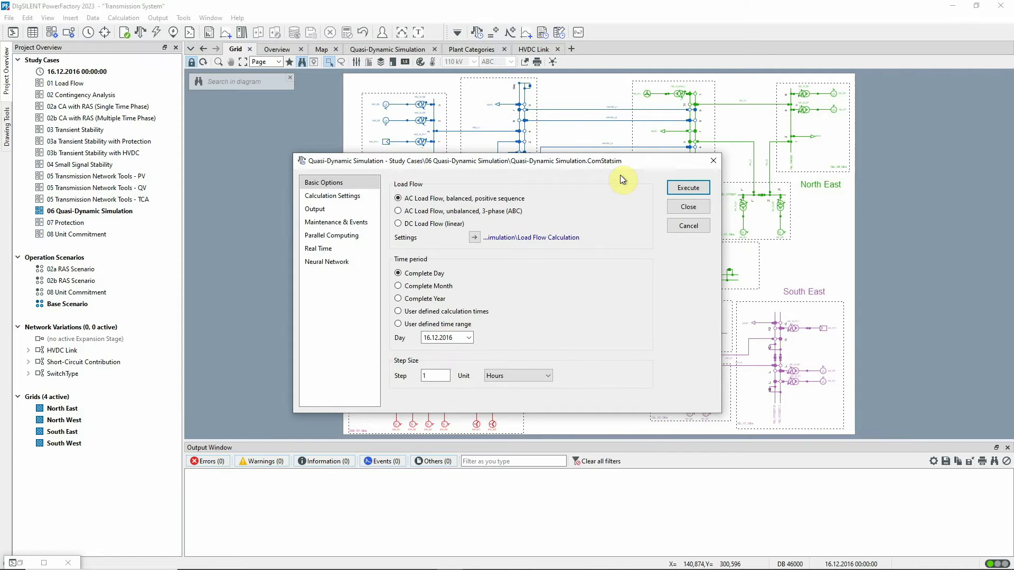
{"action": "left_click", "coordinate": [676, 187]}
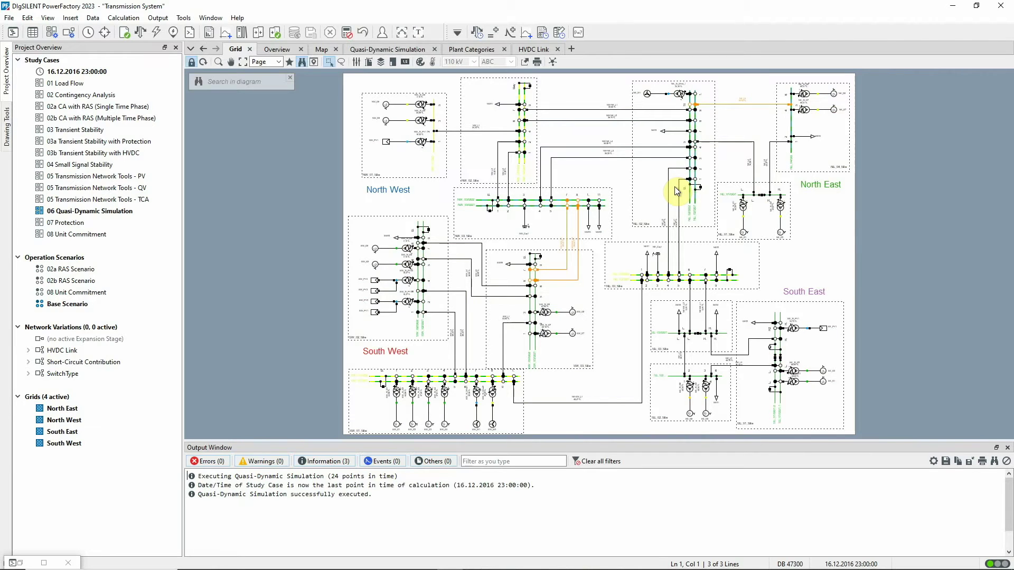
{"action": "left_click", "coordinate": [544, 32]}
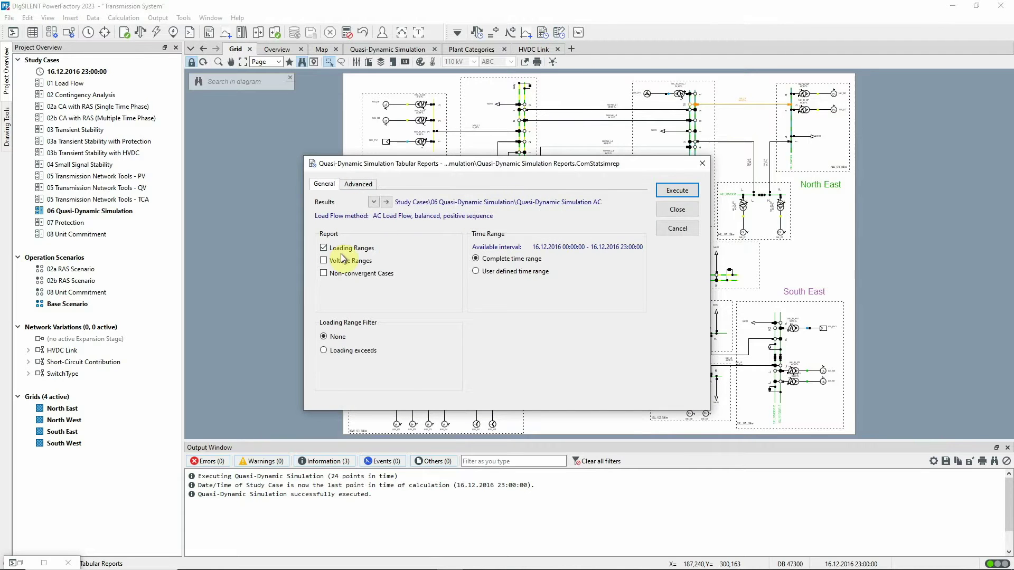
- Generate a Voltage Ranges report instead of Loading Ranges and sort terminals by lowest minimum voltage
{"action": "left_click", "coordinate": [324, 261]}
{"action": "left_click", "coordinate": [324, 248]}
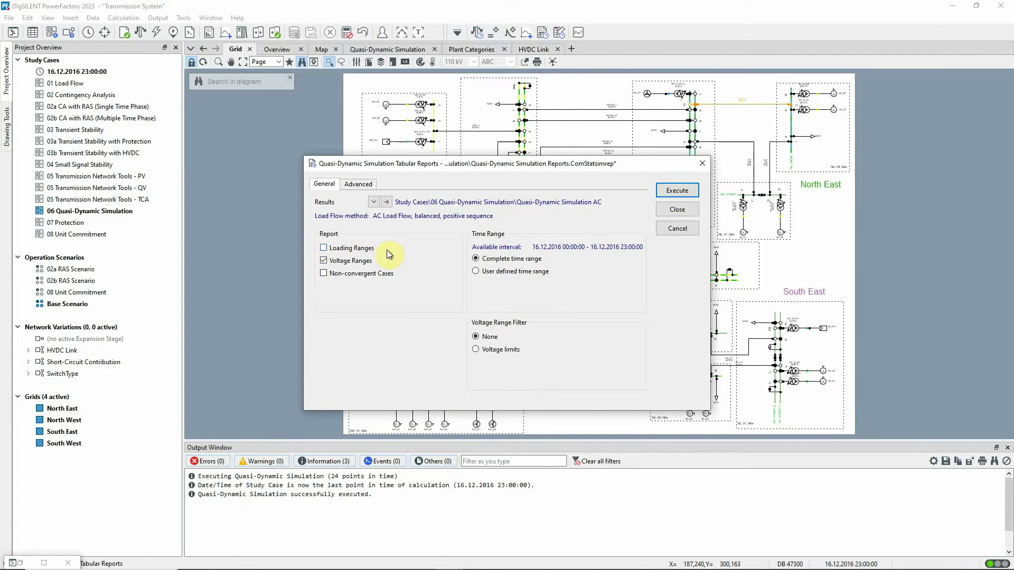
{"action": "left_click", "coordinate": [675, 192]}
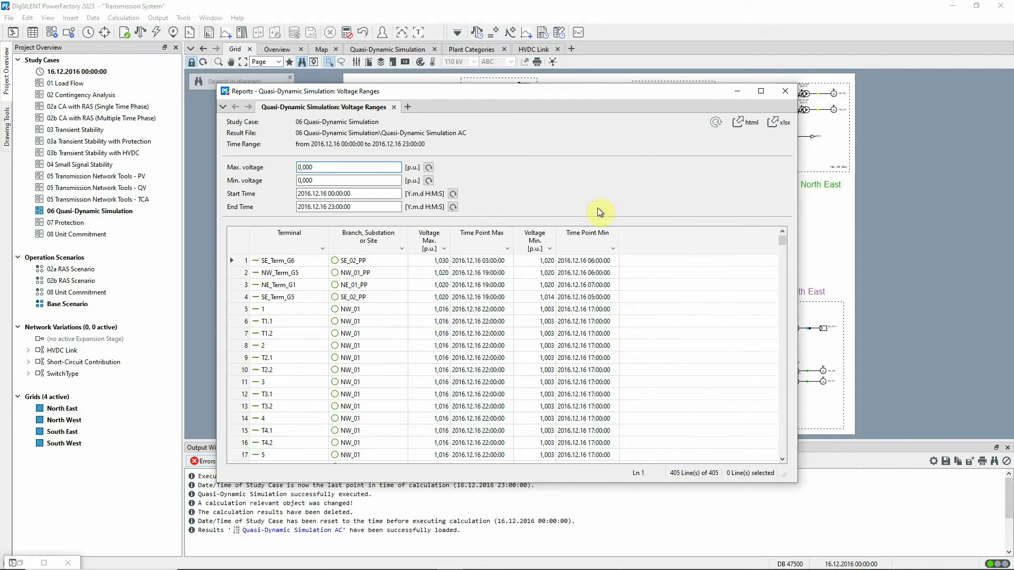
{"action": "left_click", "coordinate": [546, 235]}
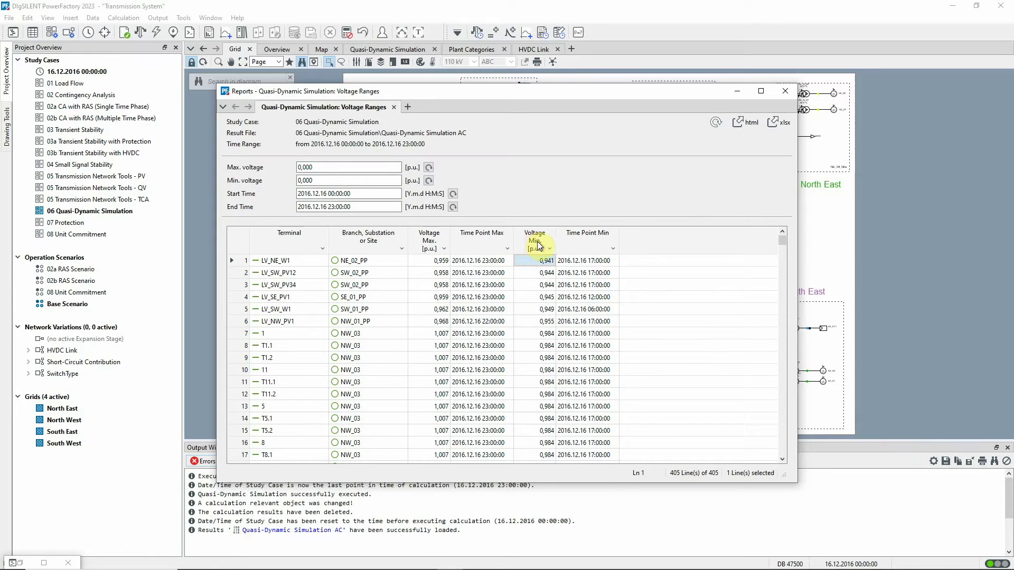
{"action": "left_click", "coordinate": [655, 204]}
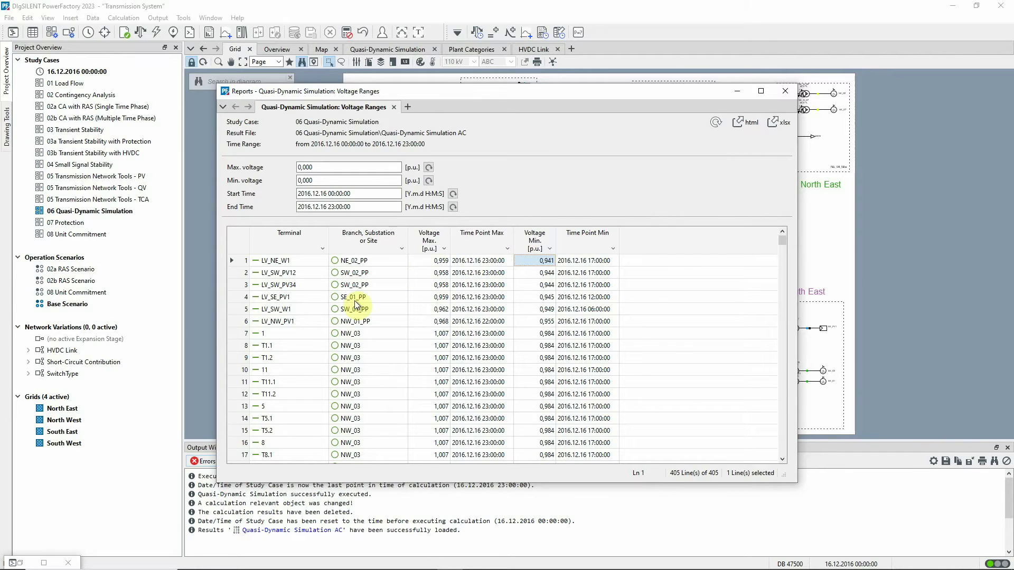
- Copy the terminal in row 7 of the voltage report and set the report aside
{"action": "left_click", "coordinate": [281, 331]}
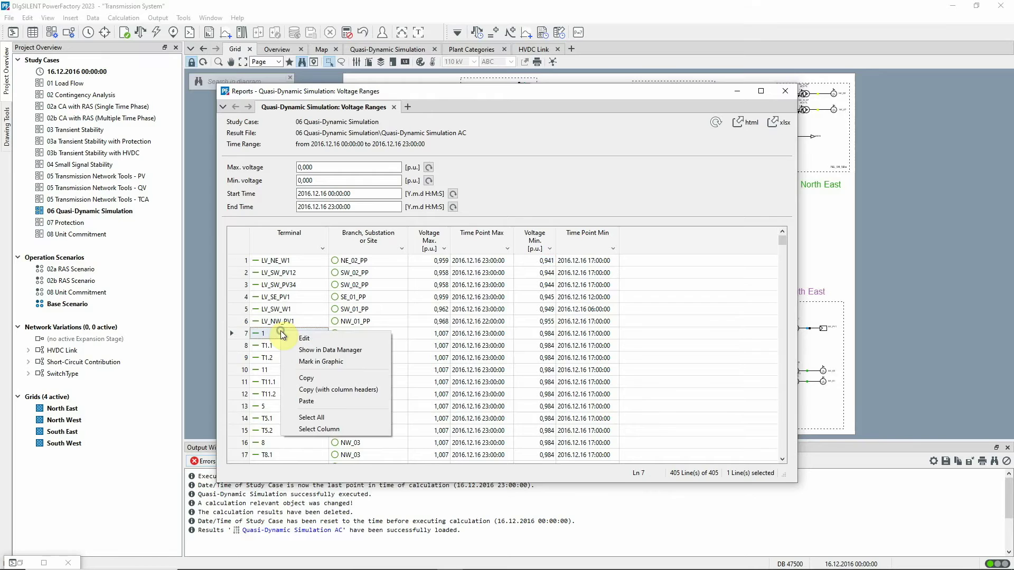
{"action": "right_click", "coordinate": [281, 330]}
{"action": "left_click", "coordinate": [302, 378]}
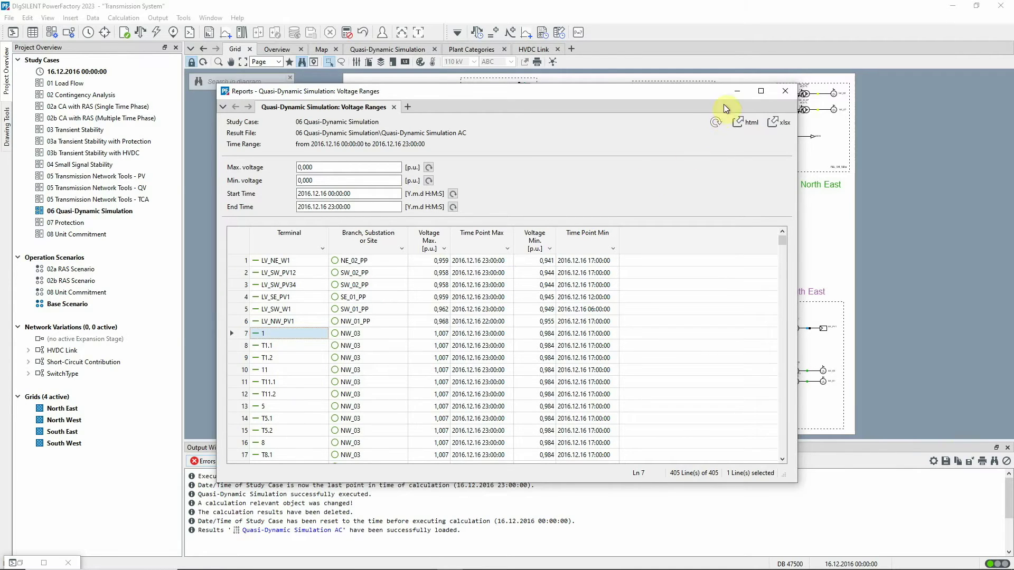
{"action": "left_click", "coordinate": [737, 95]}
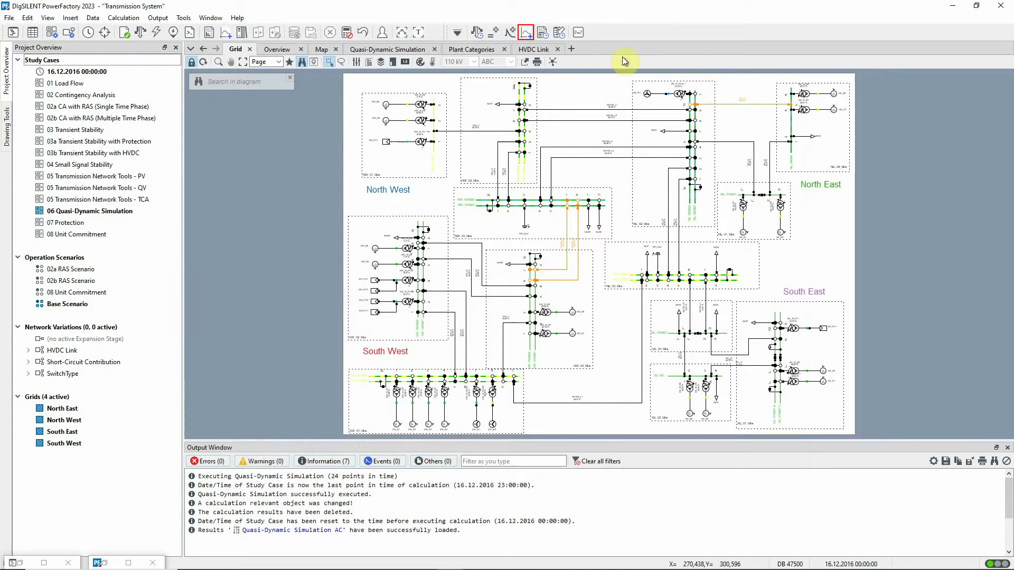
- Insert a quasi-dynamic curve plot of the copied terminal's voltage magnitude m:u in p.u
{"action": "left_click", "coordinate": [526, 33]}
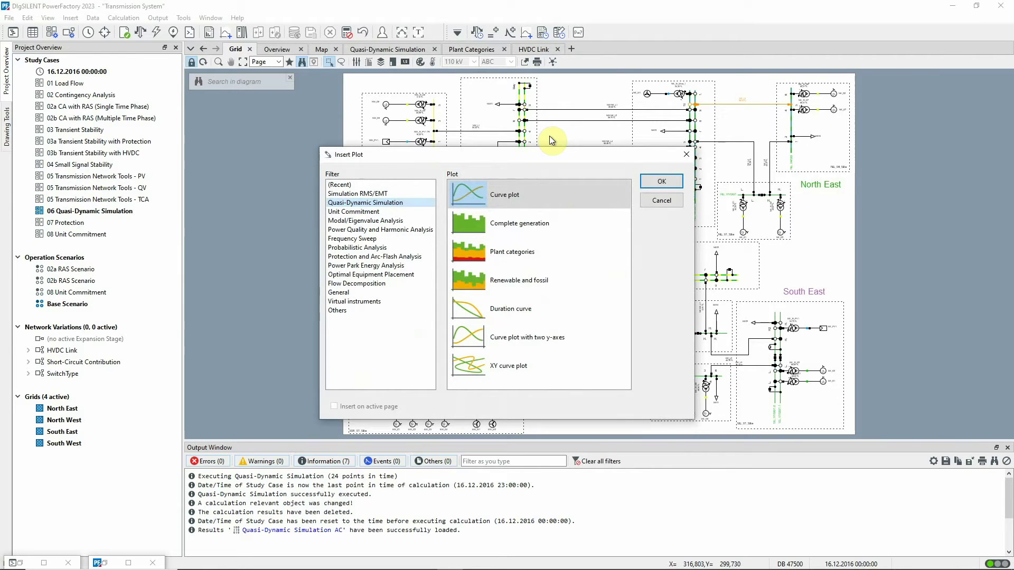
{"action": "double_click", "coordinate": [467, 191]}
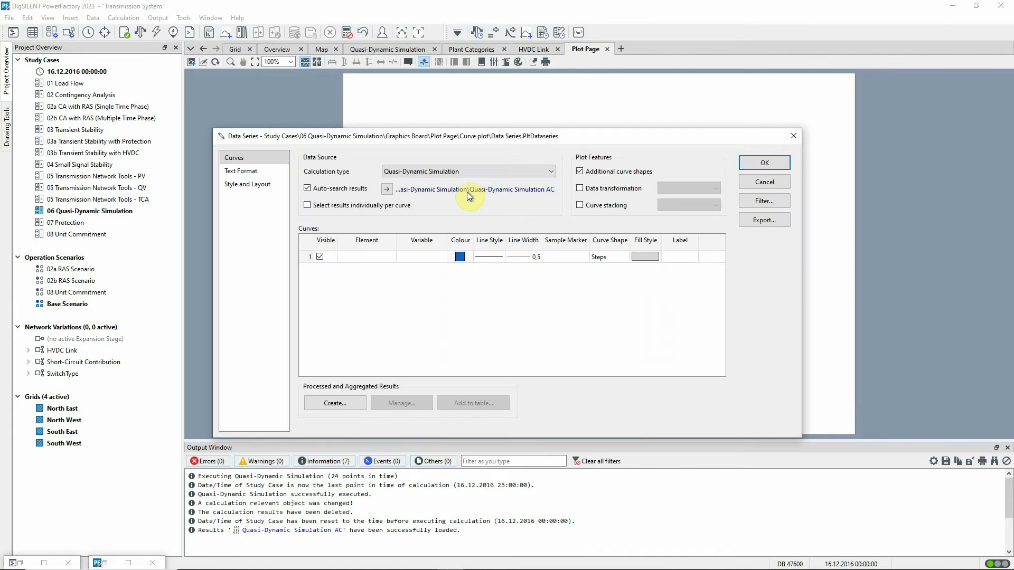
{"action": "right_click", "coordinate": [386, 254]}
{"action": "left_click", "coordinate": [411, 337]}
{"action": "left_click", "coordinate": [428, 258]}
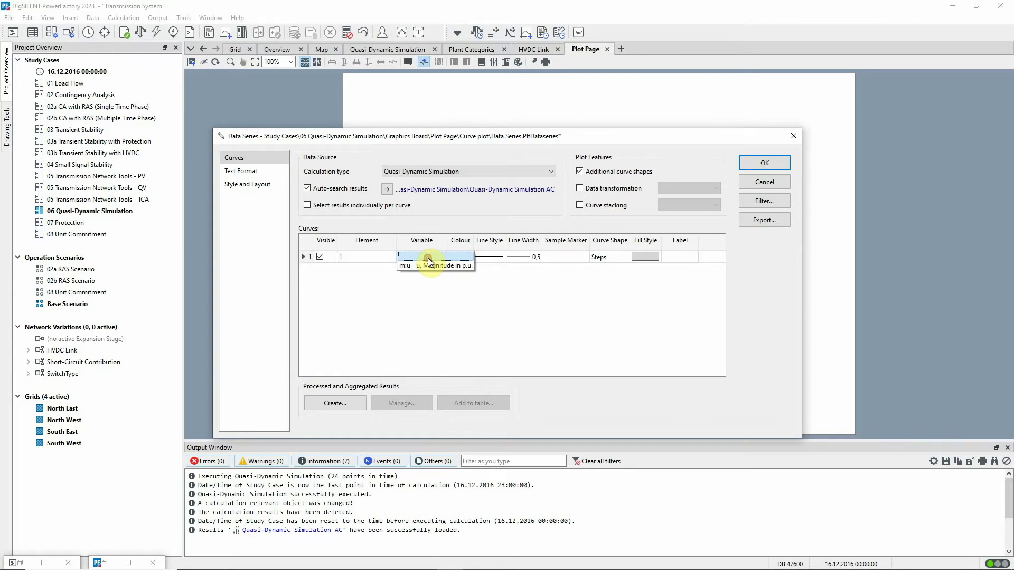
{"action": "left_click", "coordinate": [432, 265]}
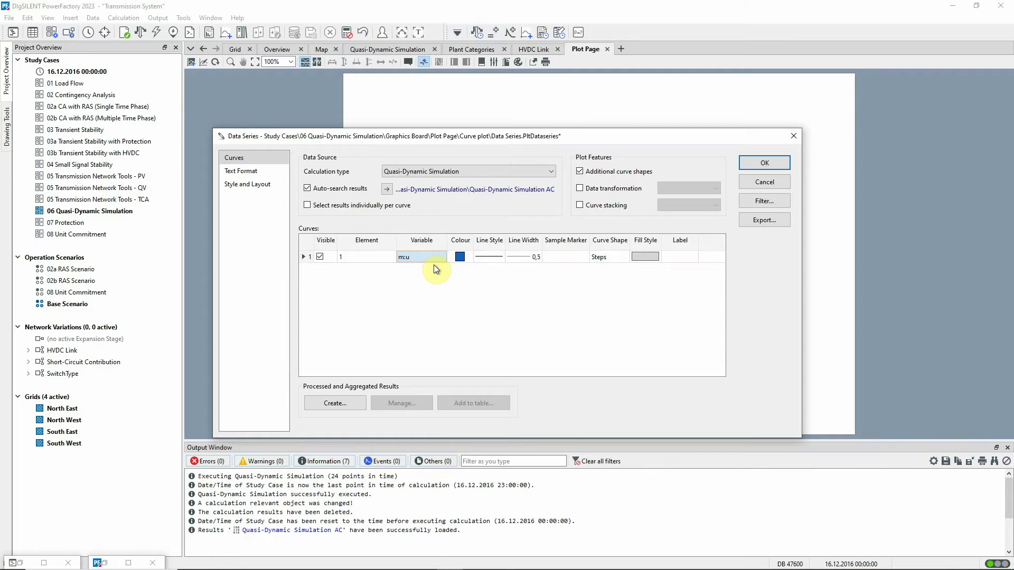
{"action": "left_click", "coordinate": [765, 163]}
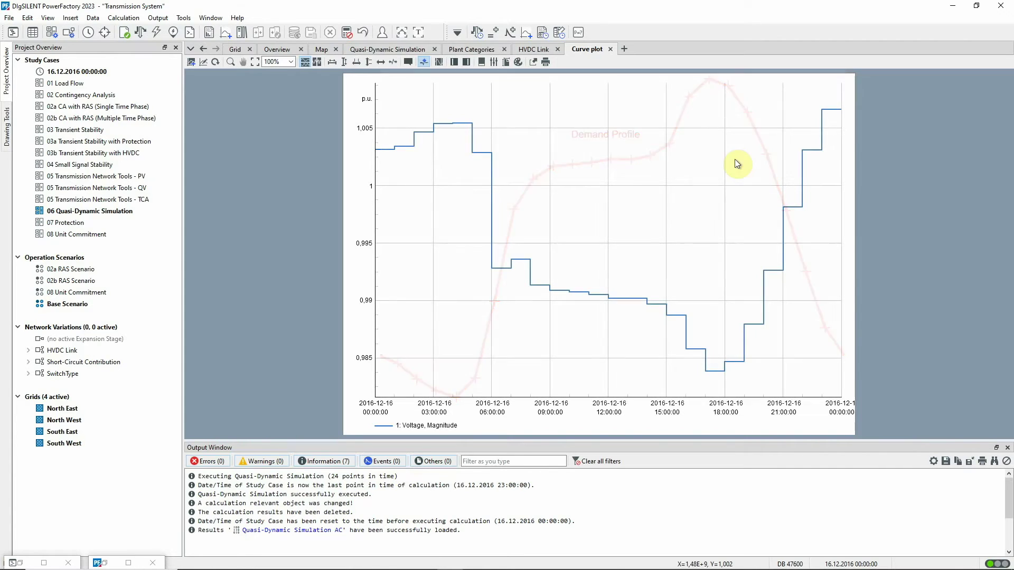
- Switch the tabular report to Loading Ranges, generate it with NE_L3 peaking at 96.043 %, then close it
{"action": "left_click", "coordinate": [545, 33]}
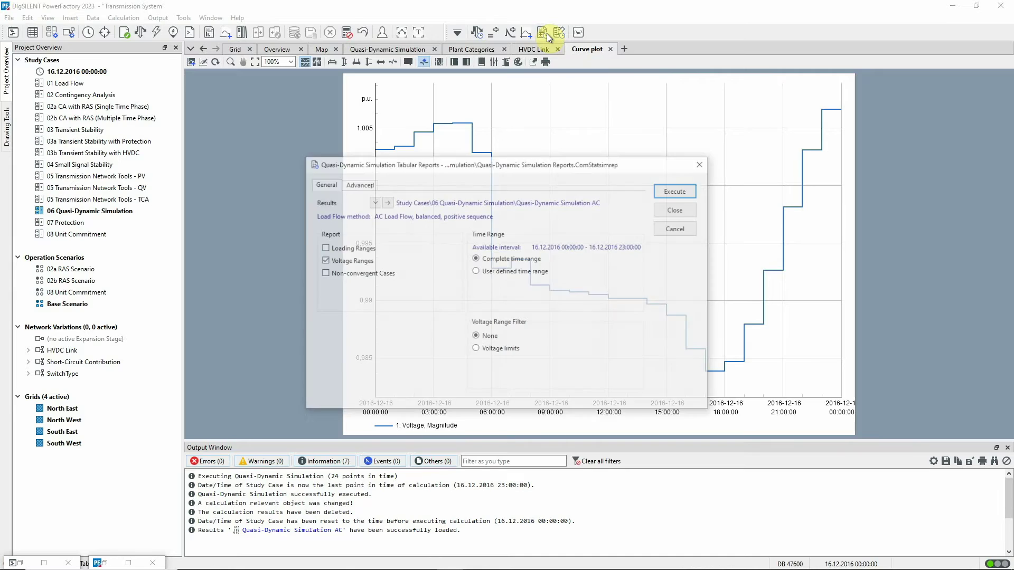
{"action": "left_click", "coordinate": [344, 261]}
{"action": "left_click", "coordinate": [351, 249]}
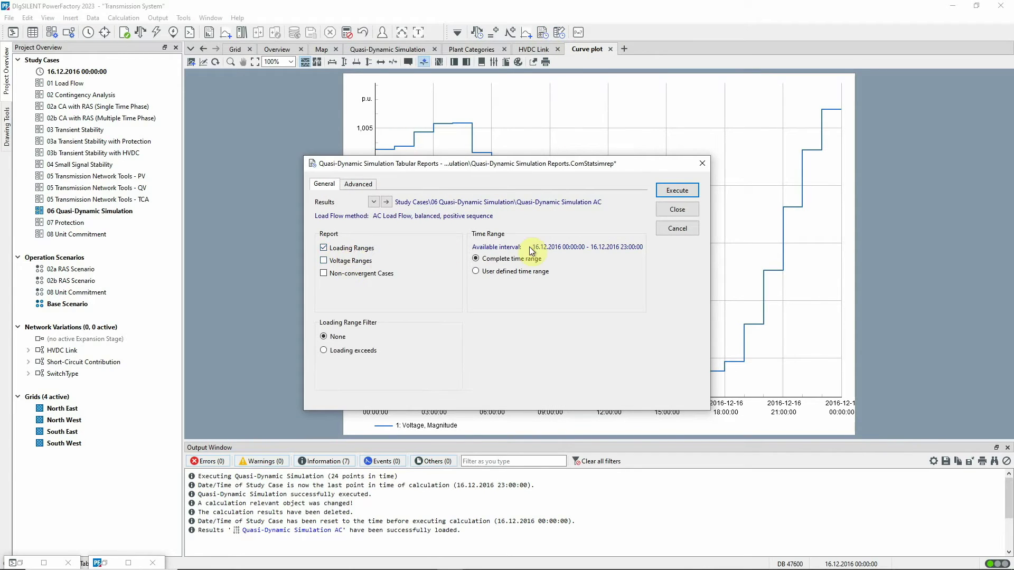
{"action": "left_click", "coordinate": [668, 191]}
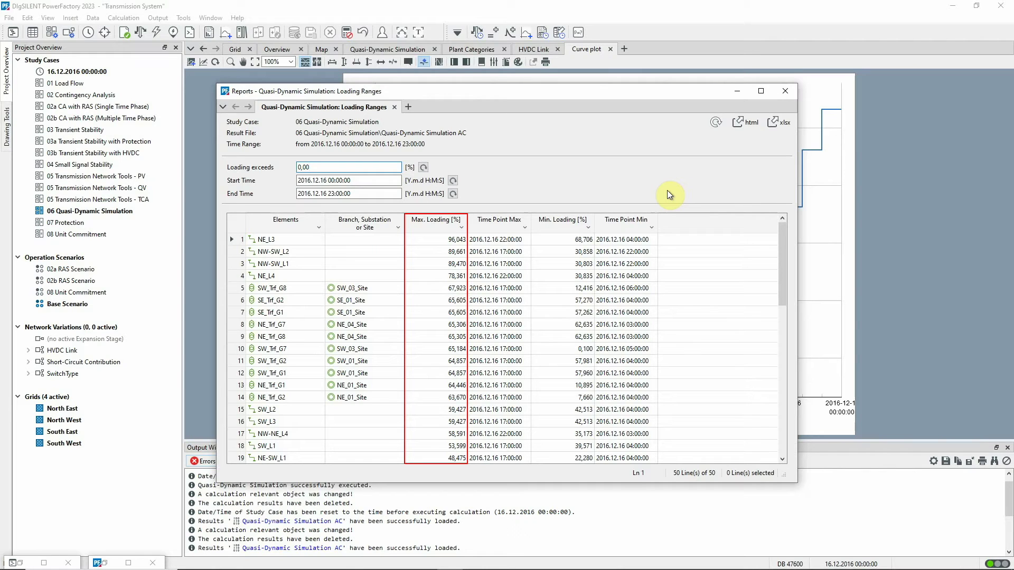
{"action": "left_click", "coordinate": [782, 90]}
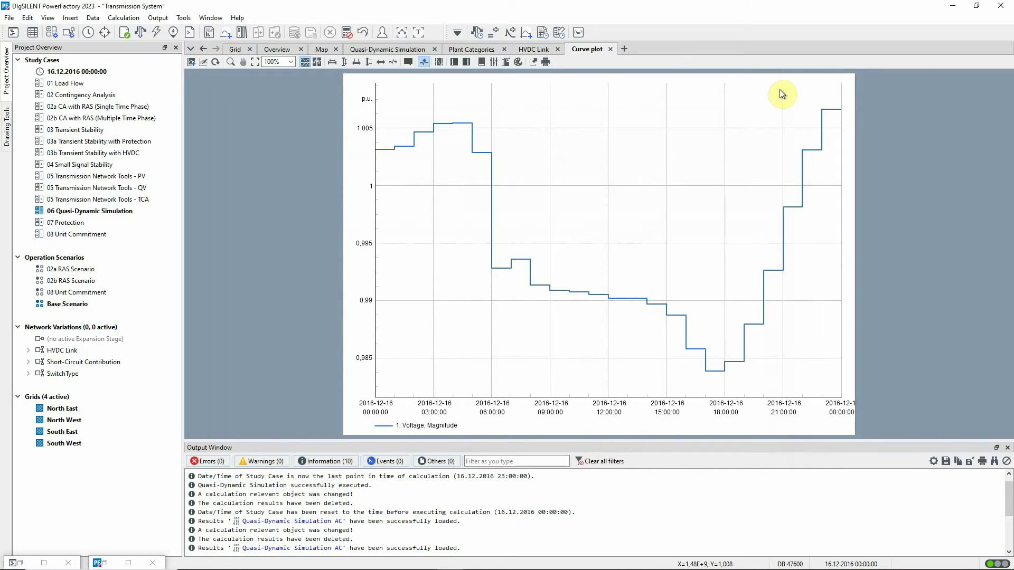
- Enable Planned Outages under Maintenance & Events and list the outages in use
{"action": "left_click", "coordinate": [479, 33]}
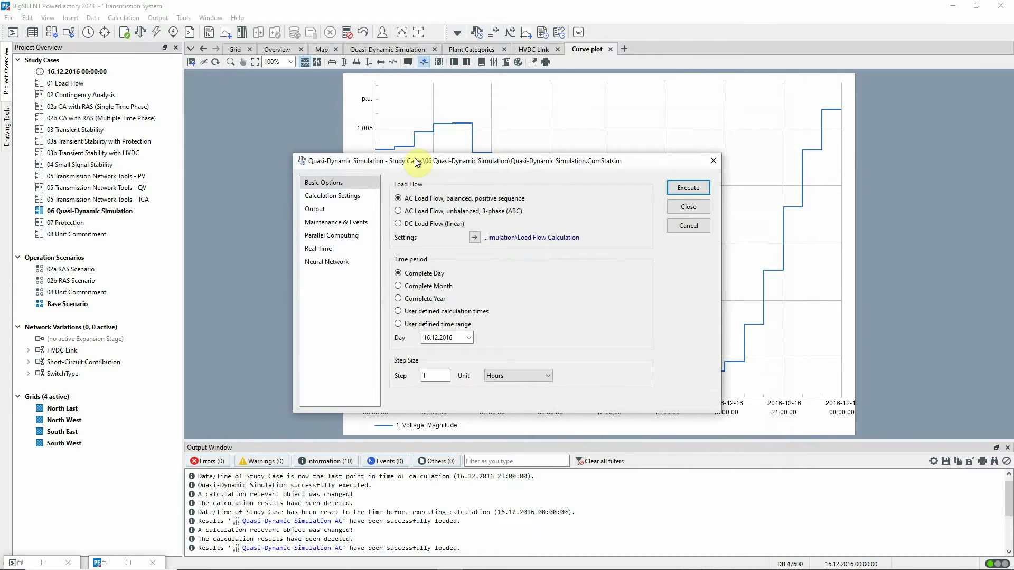
{"action": "left_click", "coordinate": [342, 221]}
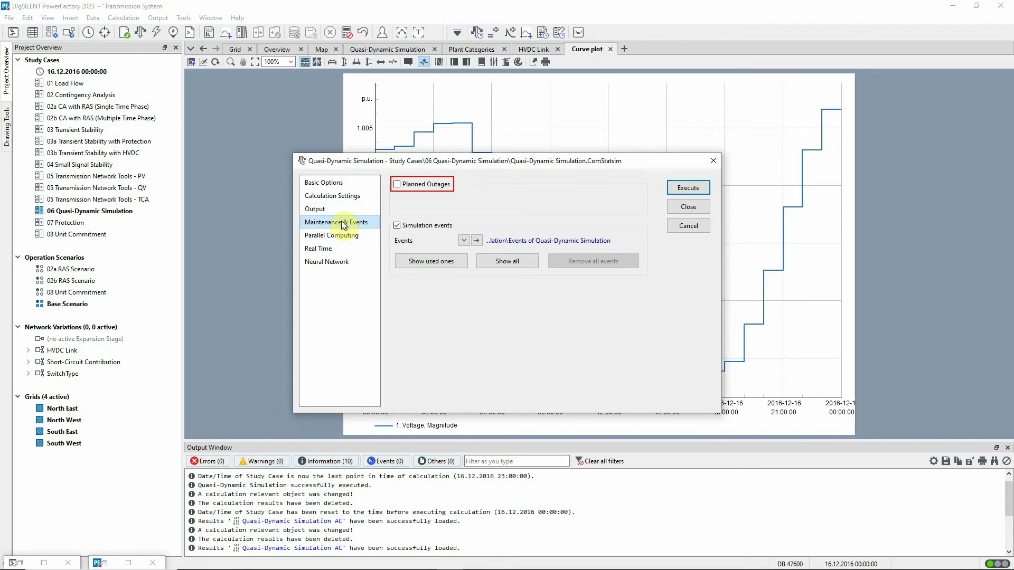
{"action": "left_click", "coordinate": [397, 184]}
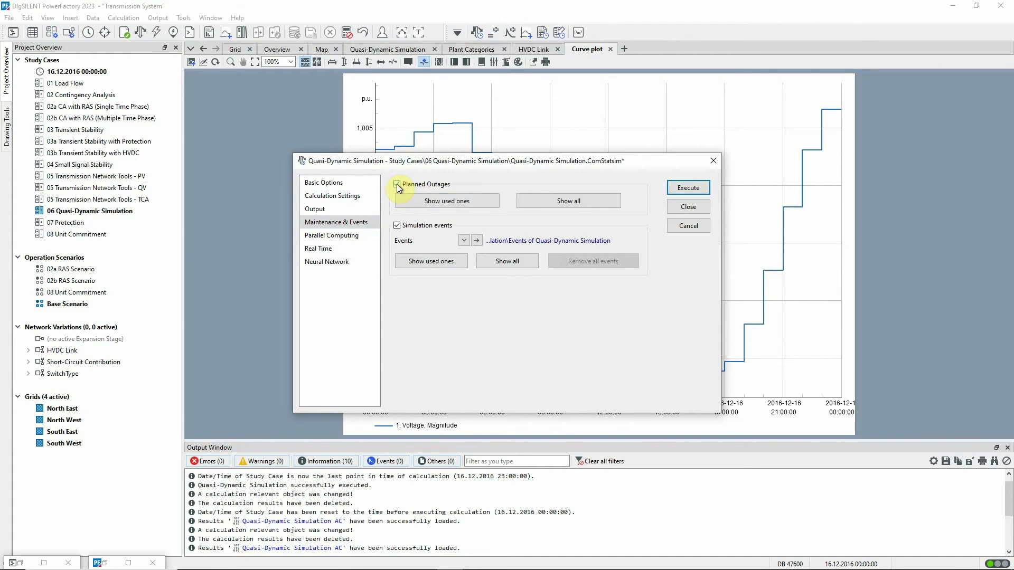
{"action": "left_click", "coordinate": [486, 203]}
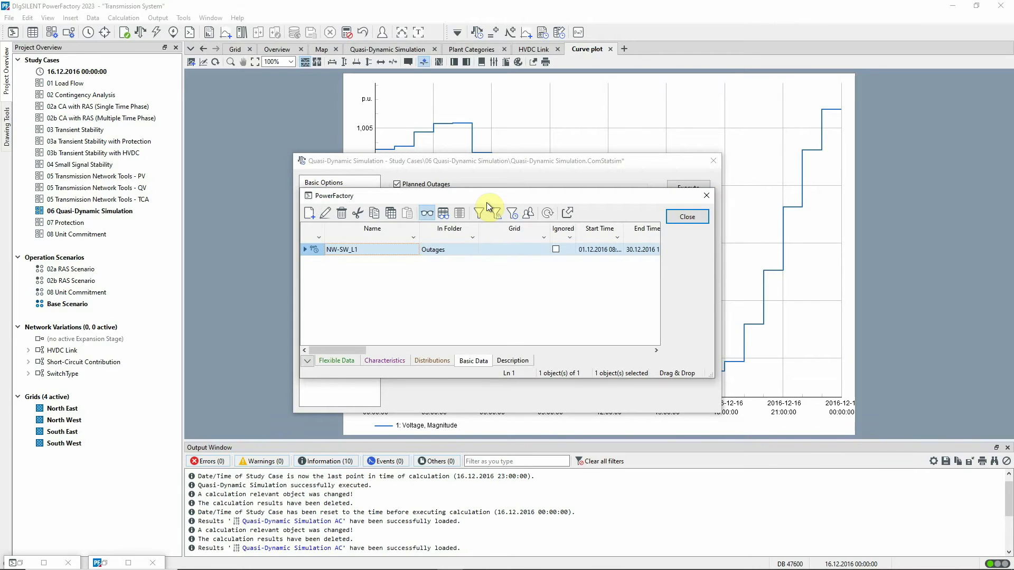
- Mark the NW-SW_L1 outage line in the Grid diagram and close the simulation settings
{"action": "right_click", "coordinate": [323, 248]}
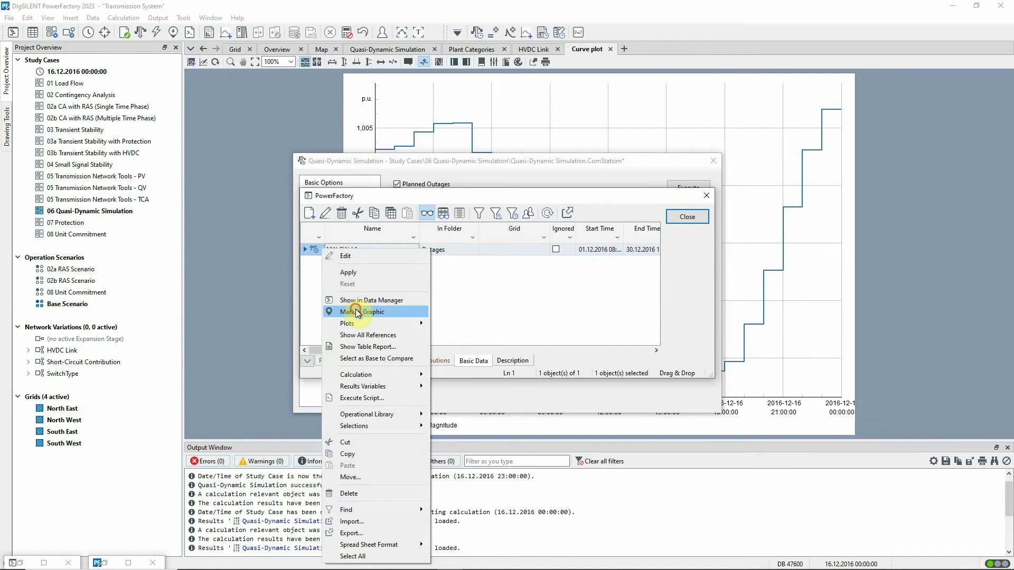
{"action": "left_click", "coordinate": [356, 312]}
{"action": "double_click", "coordinate": [317, 256]}
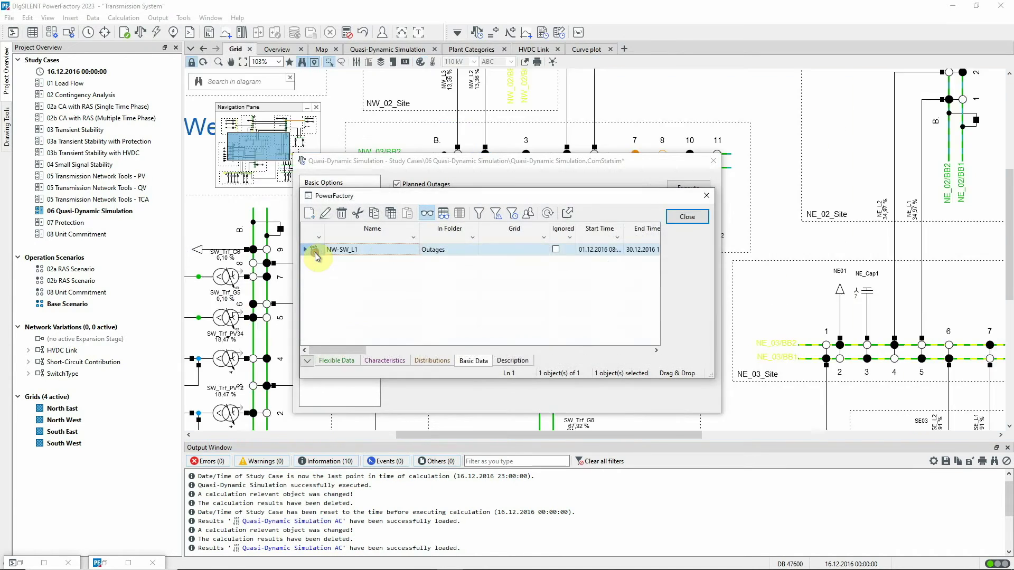
{"action": "left_click", "coordinate": [687, 217]}
{"action": "left_click", "coordinate": [691, 209]}
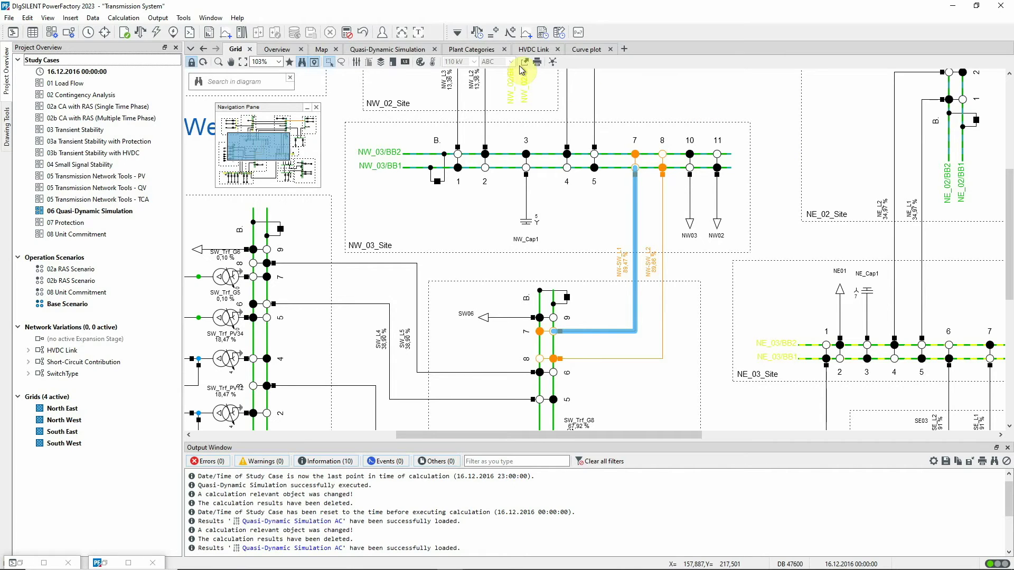
- Rerun the simulation with the outage and report Loading Ranges, showing NW-SW_L2 at 158.956 %
{"action": "left_click", "coordinate": [482, 36]}
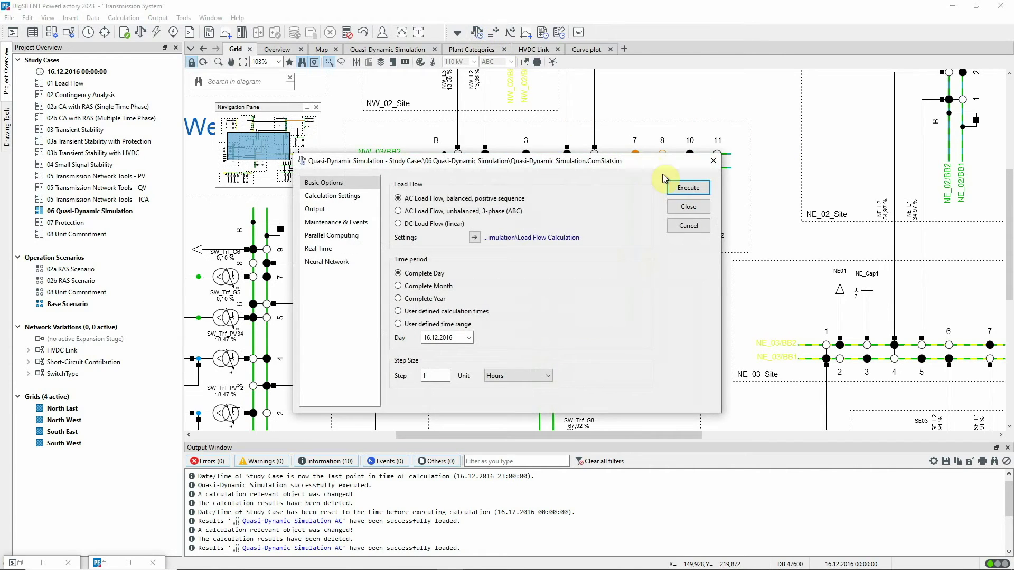
{"action": "left_click", "coordinate": [685, 185]}
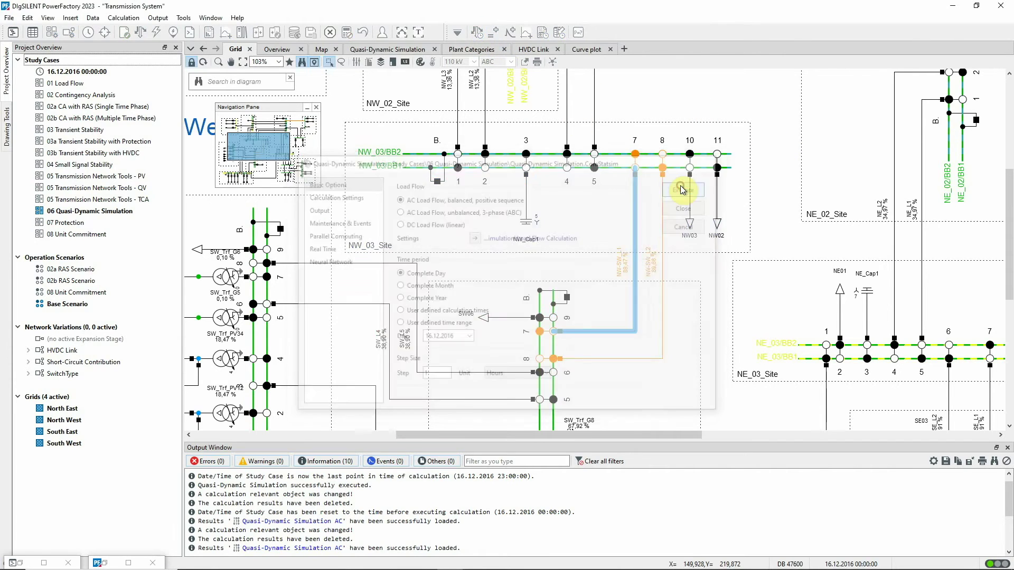
{"action": "left_click", "coordinate": [543, 33]}
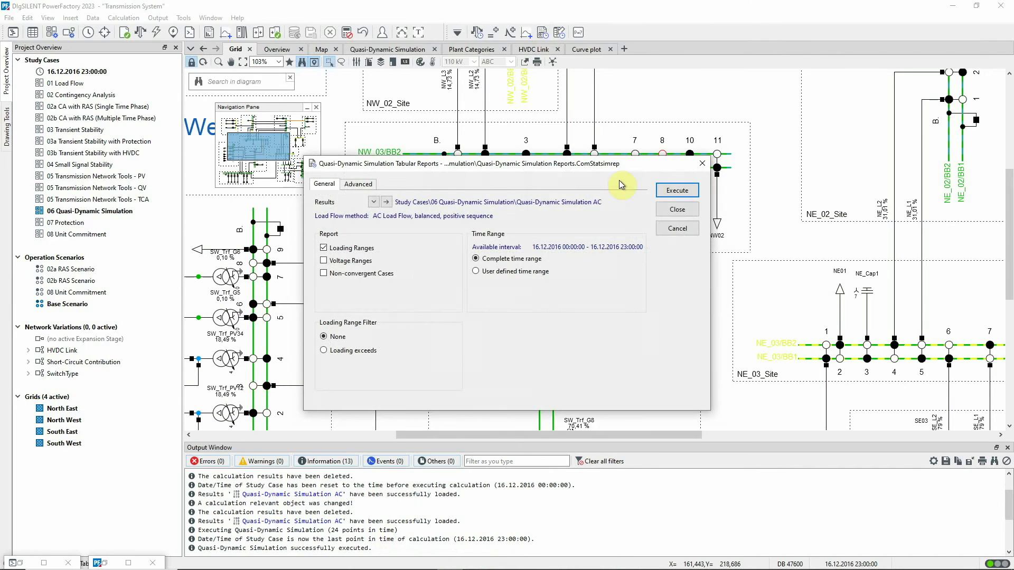
{"action": "left_click", "coordinate": [676, 192]}
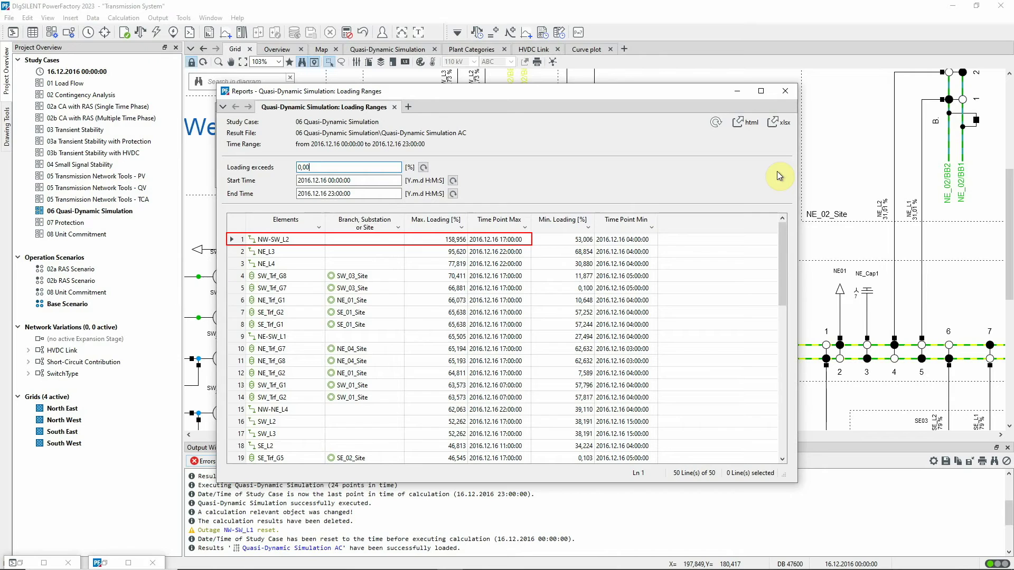
{"action": "left_click", "coordinate": [738, 90]}
{"action": "scroll", "coordinate": [756, 86], "scroll_direction": "down", "scroll_amount": 5}
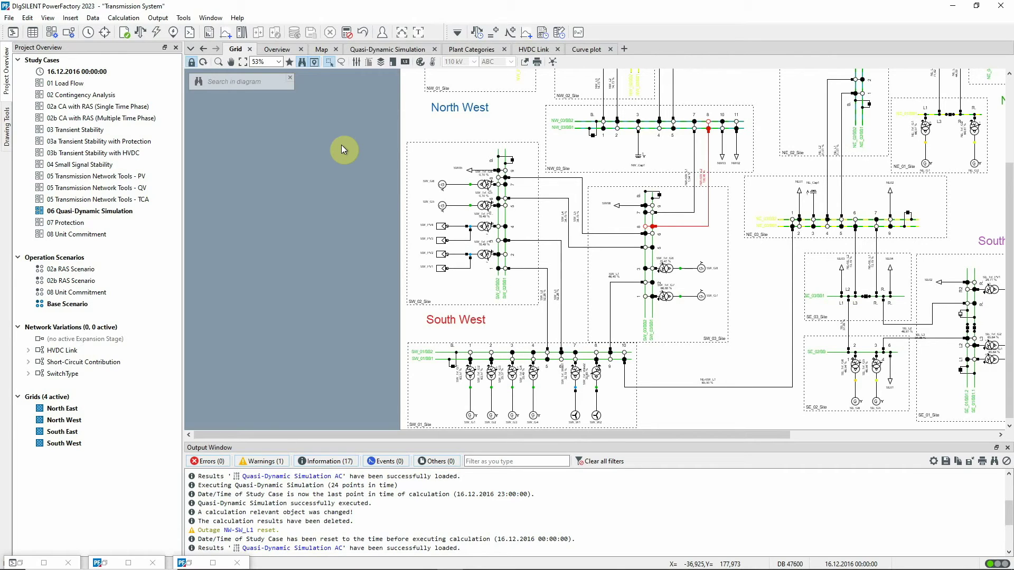
- Activate the HVDC Link variation and open its detailed diagram, zoomed into the converter stations
{"action": "right_click", "coordinate": [48, 350]}
{"action": "left_click", "coordinate": [79, 388]}
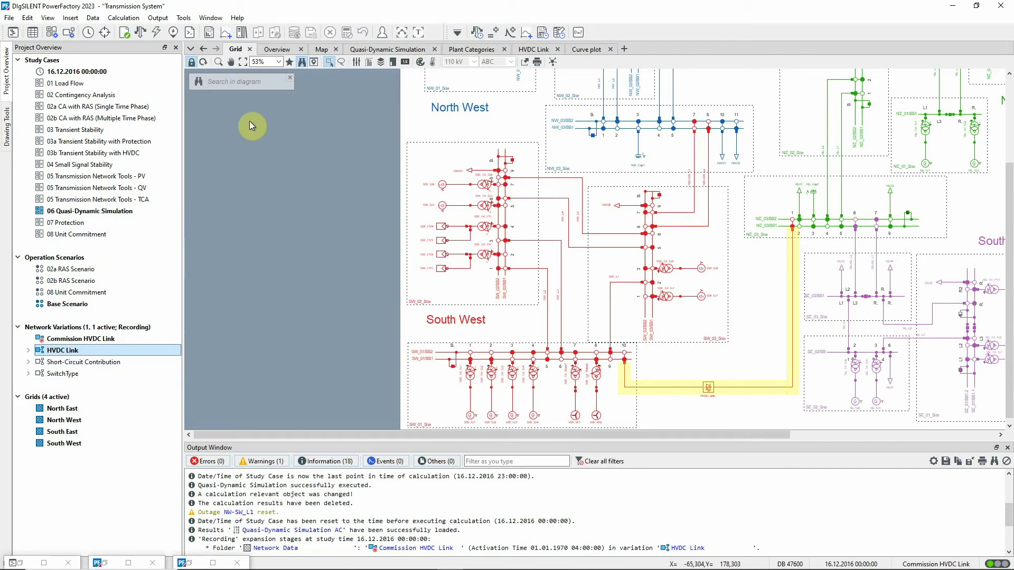
{"action": "right_click", "coordinate": [711, 389]}
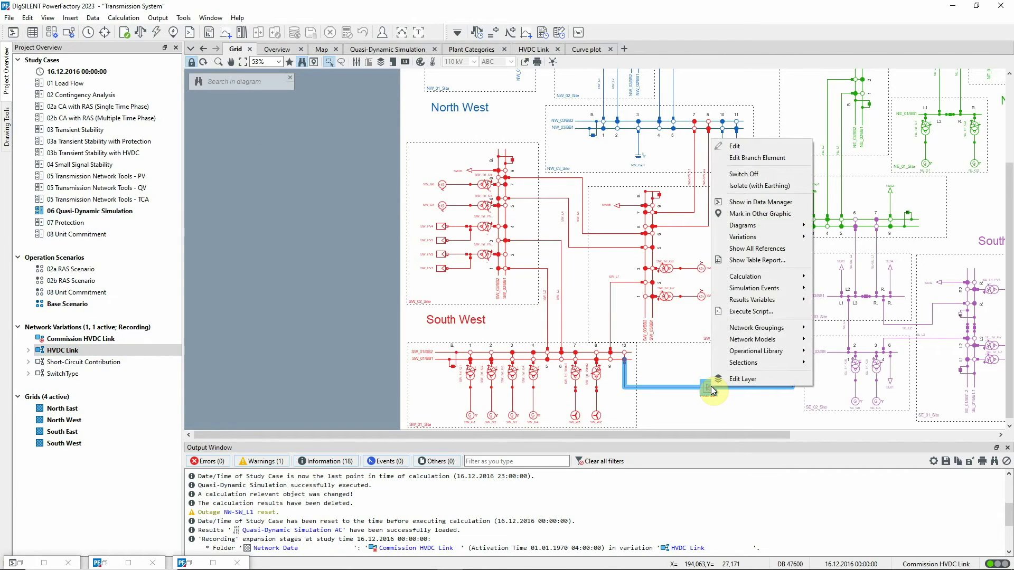
{"action": "mouse_move", "coordinate": [740, 226]}
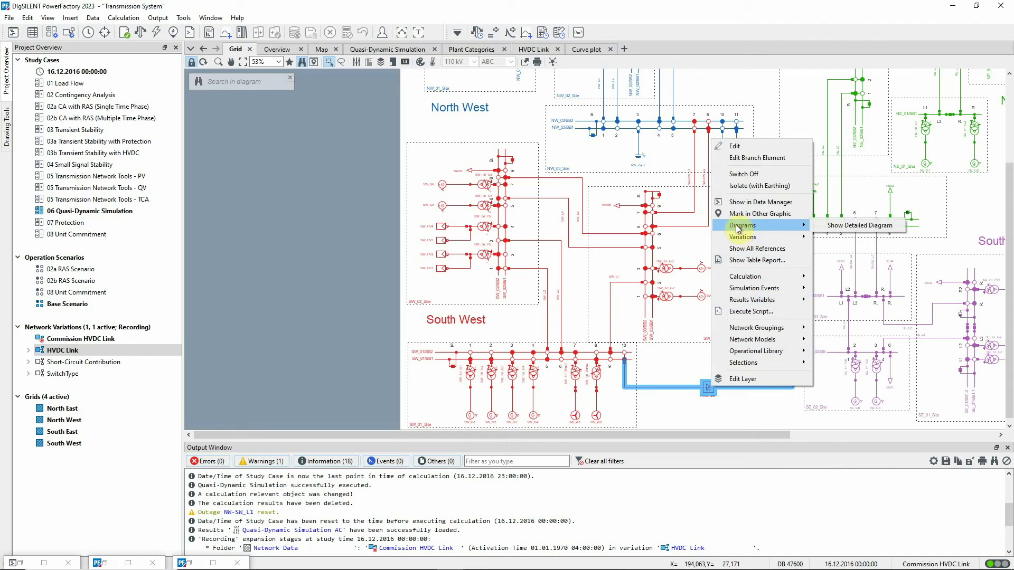
{"action": "left_click", "coordinate": [839, 225]}
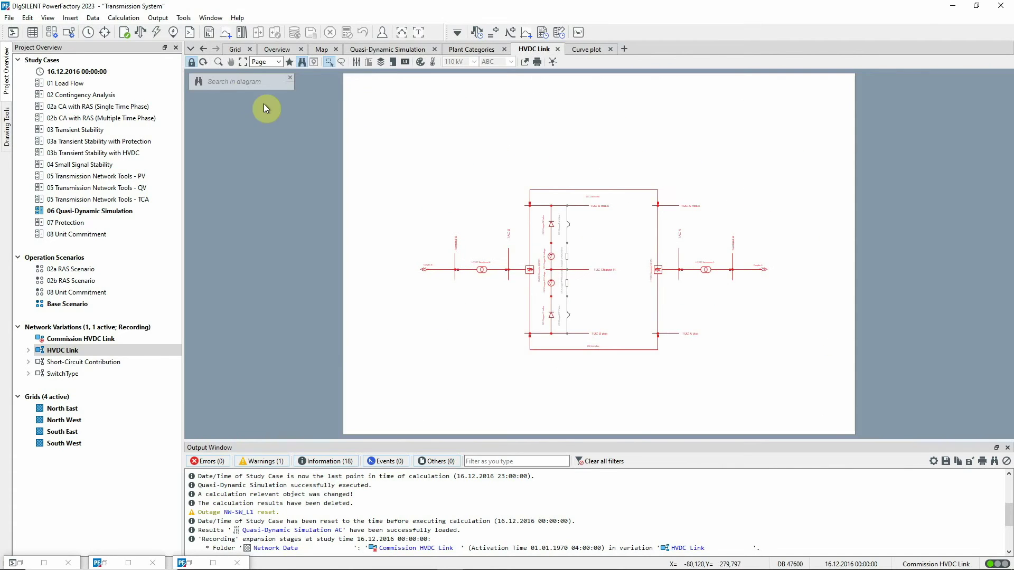
{"action": "left_click", "coordinate": [218, 61]}
{"action": "left_click_drag", "start_coordinate": [403, 164], "coordinate": [802, 370]}
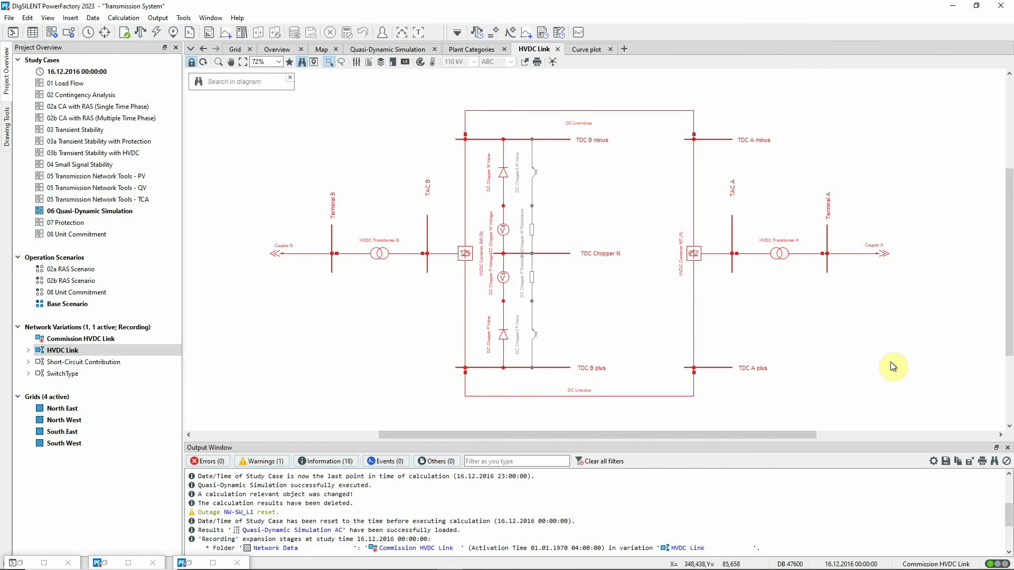
- In HVDC Converter NE (A)'s Load Flow P-setpoint adaption, check Active power participation and set factor 1
{"action": "double_click", "coordinate": [696, 252]}
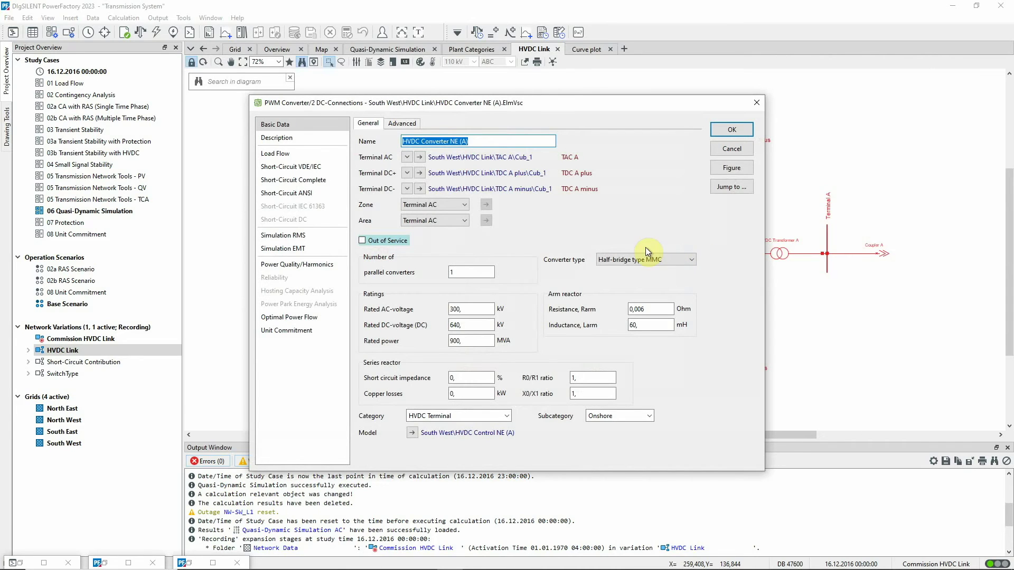
{"action": "left_click", "coordinate": [326, 154]}
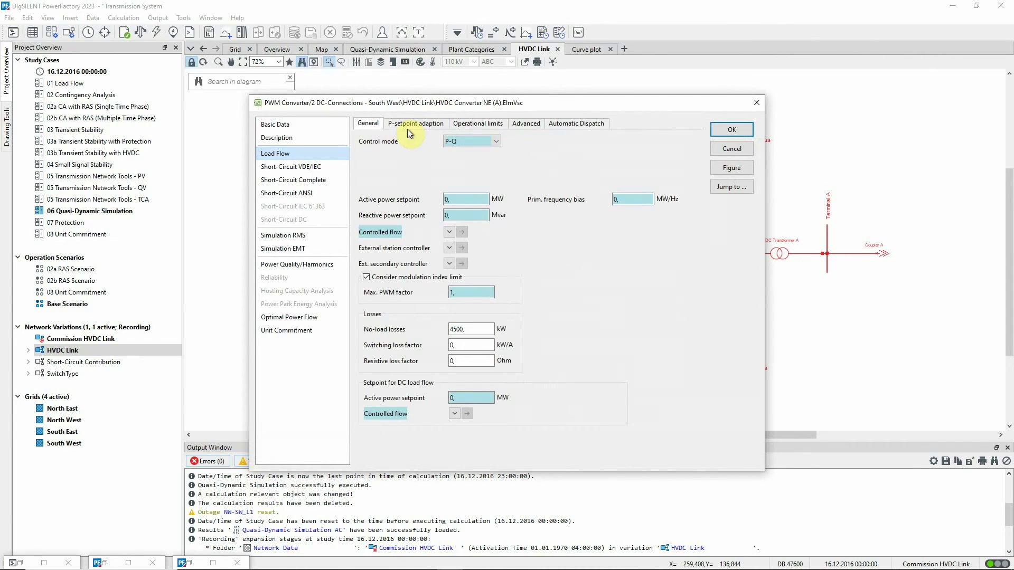
{"action": "left_click", "coordinate": [417, 125]}
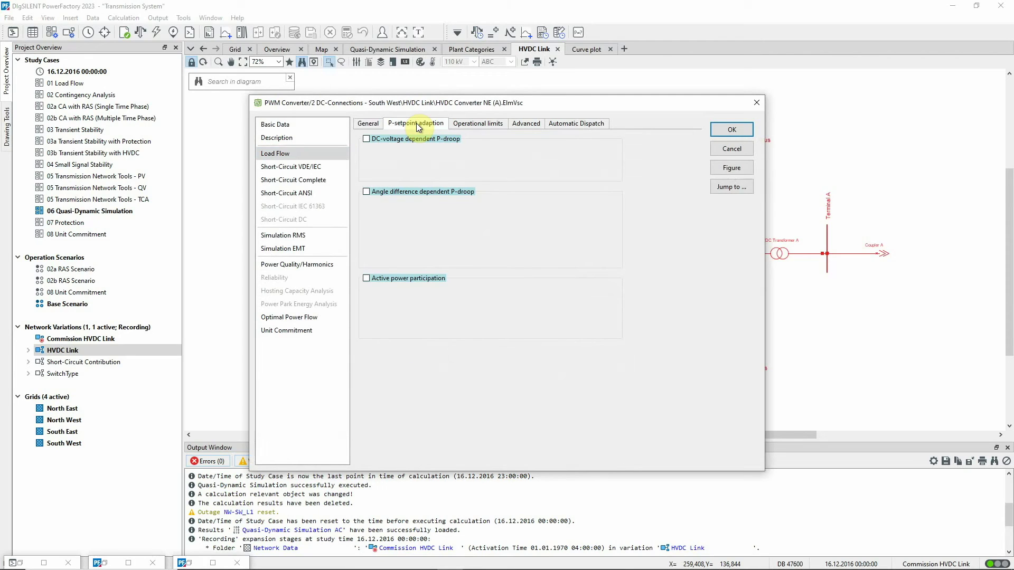
{"action": "left_click", "coordinate": [367, 278]}
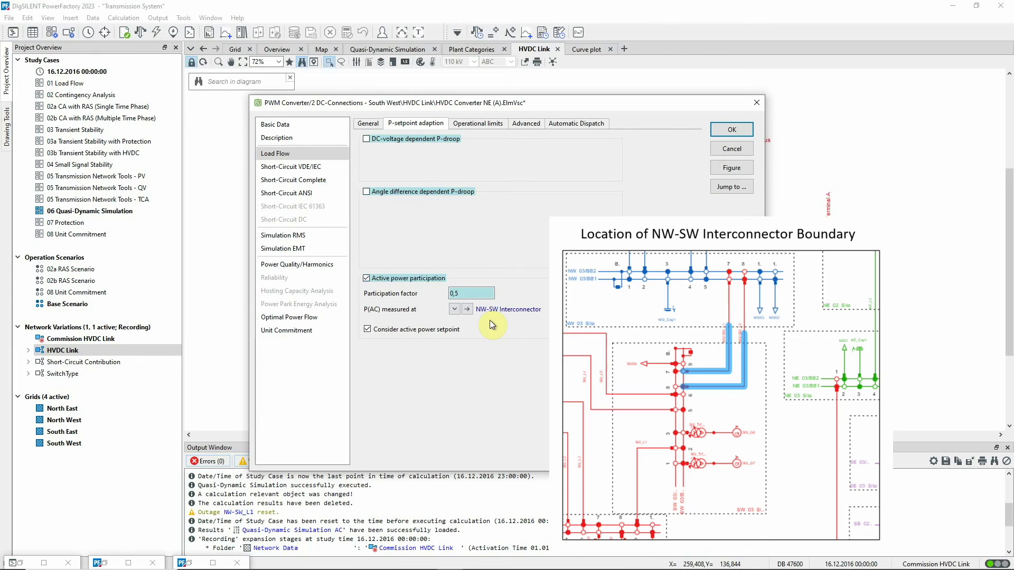
{"action": "left_click", "coordinate": [458, 293]}
{"action": "double_click", "coordinate": [457, 293]}
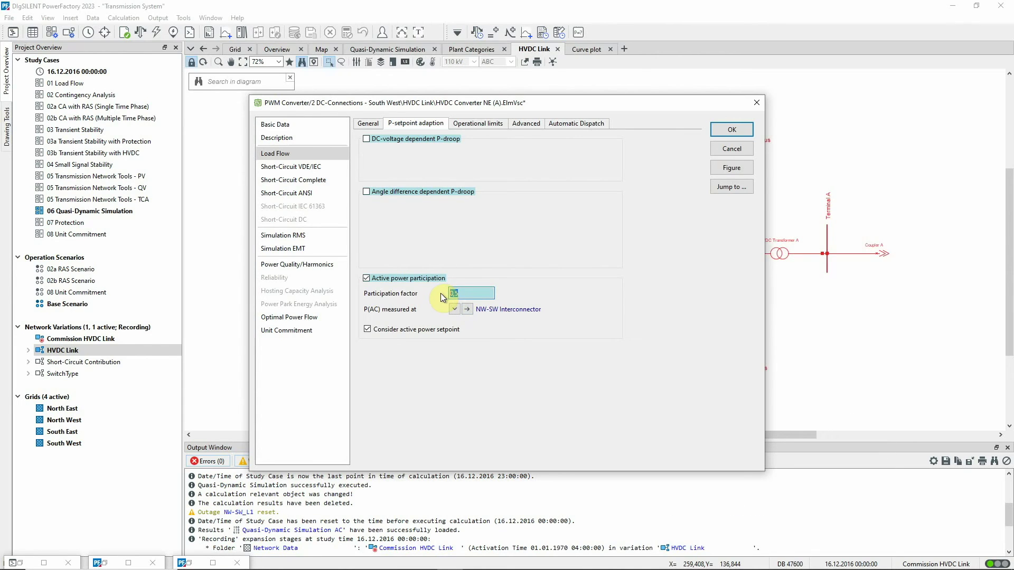
{"action": "type", "text": "1,"}
{"action": "left_click", "coordinate": [720, 130]}
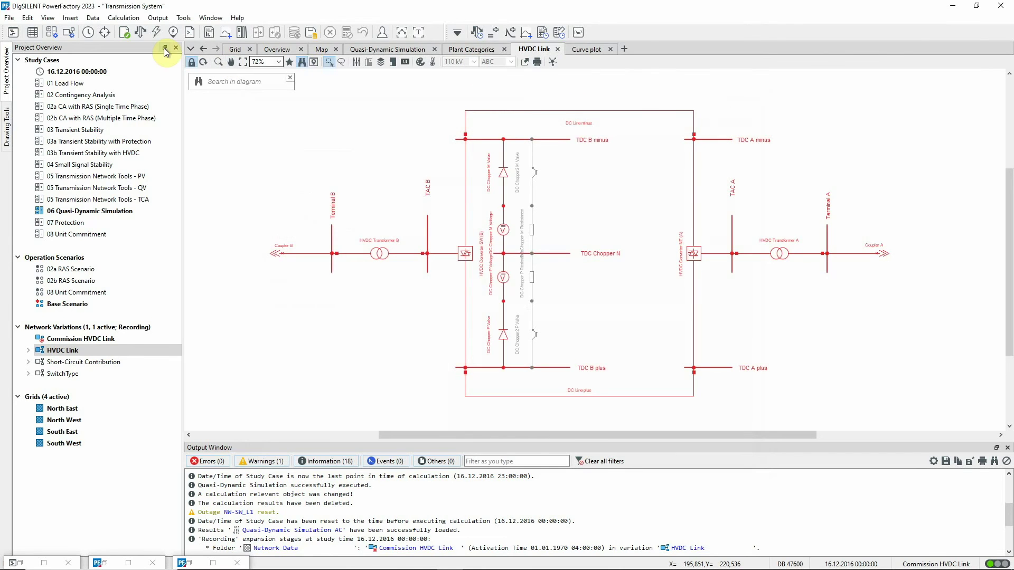
- Rerun the load flow and the day-long quasi-dynamic simulation from the Overview diagram
{"action": "left_click", "coordinate": [140, 33]}
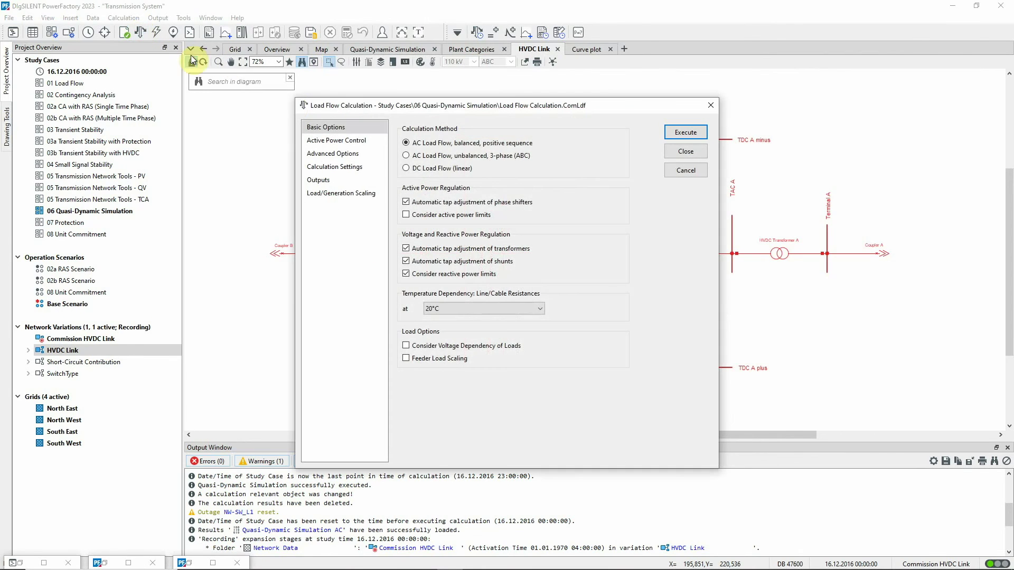
{"action": "left_click", "coordinate": [683, 132]}
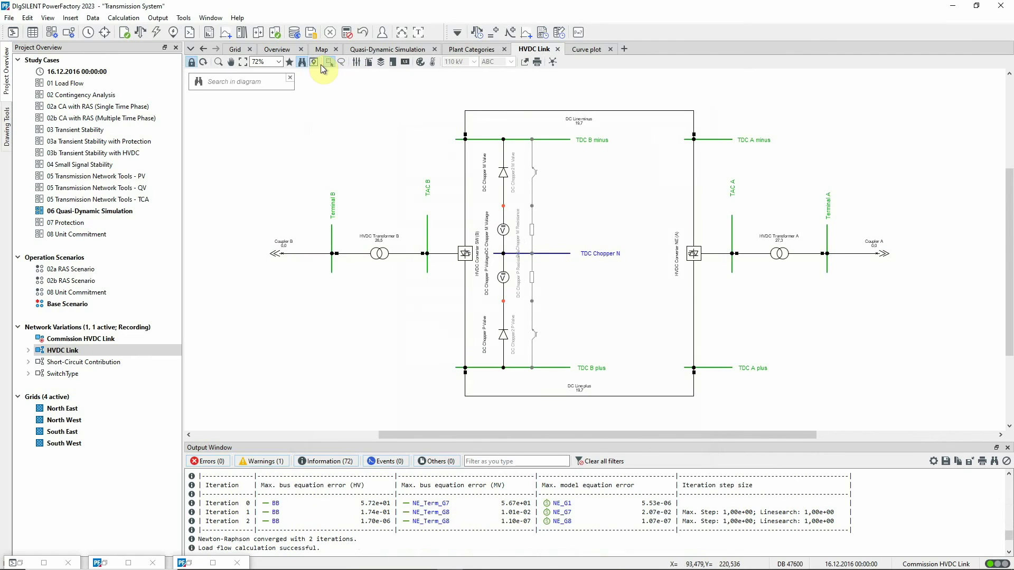
{"action": "left_click", "coordinate": [267, 52]}
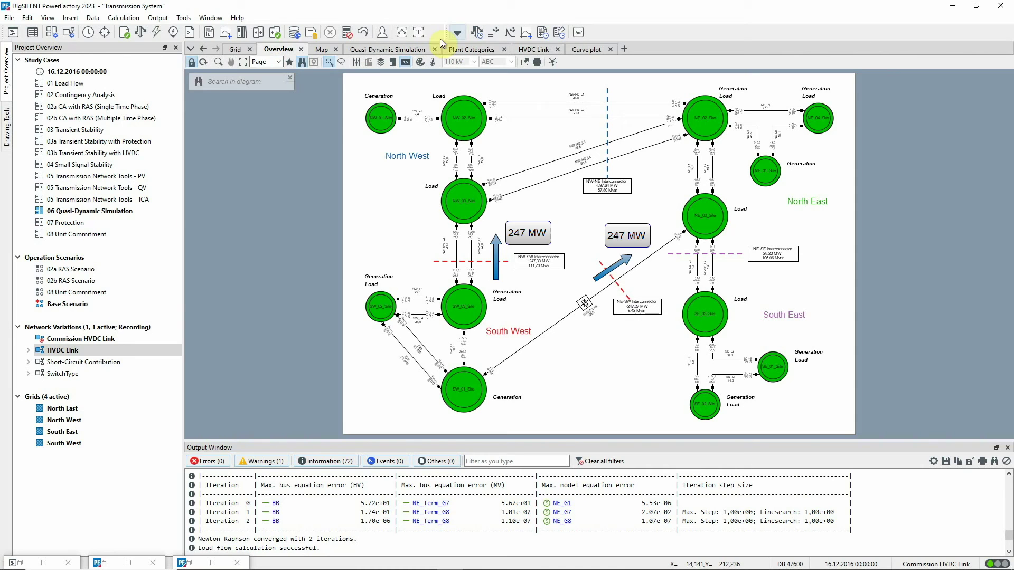
{"action": "left_click", "coordinate": [477, 33]}
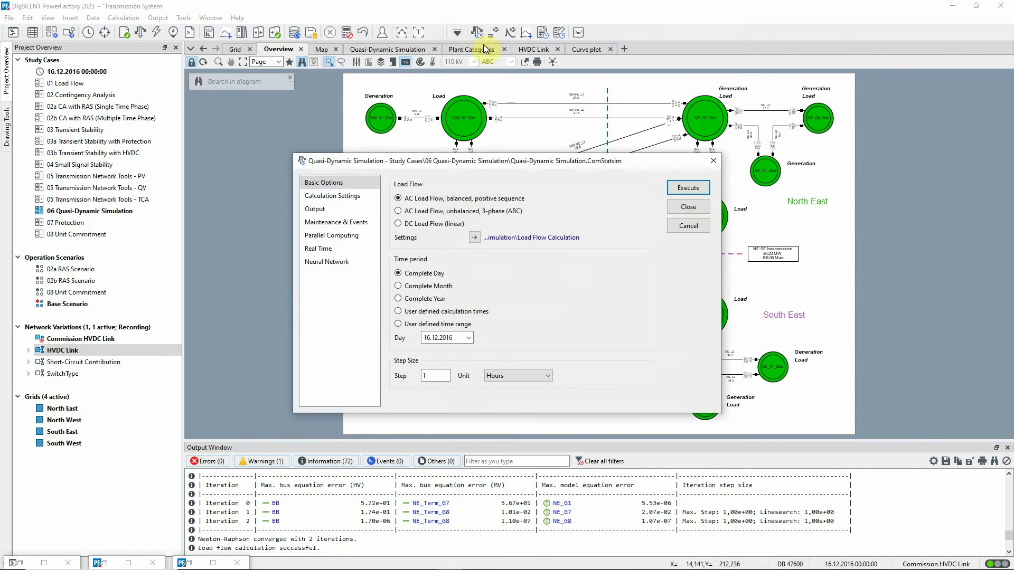
{"action": "left_click", "coordinate": [689, 186]}
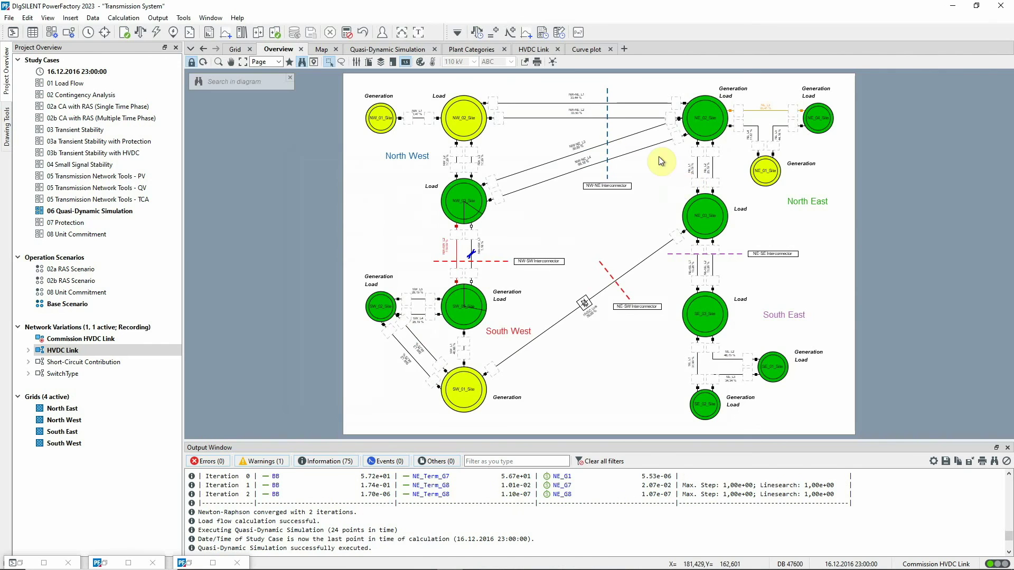
- Generate the Loading Ranges report, showing NW-SW_L2 peaking at 119.092%, then close it
{"action": "left_click", "coordinate": [537, 35]}
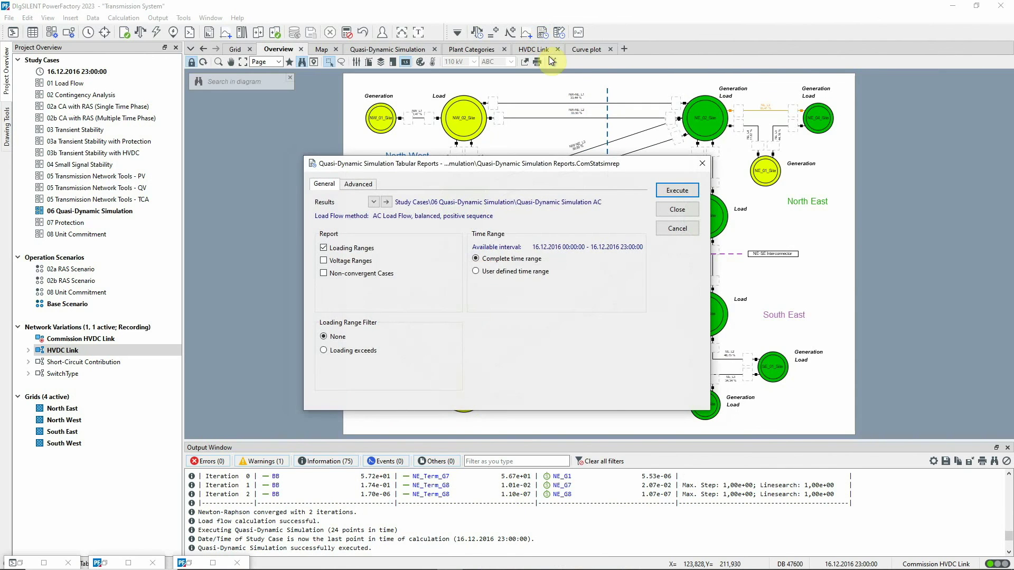
{"action": "left_click", "coordinate": [676, 191]}
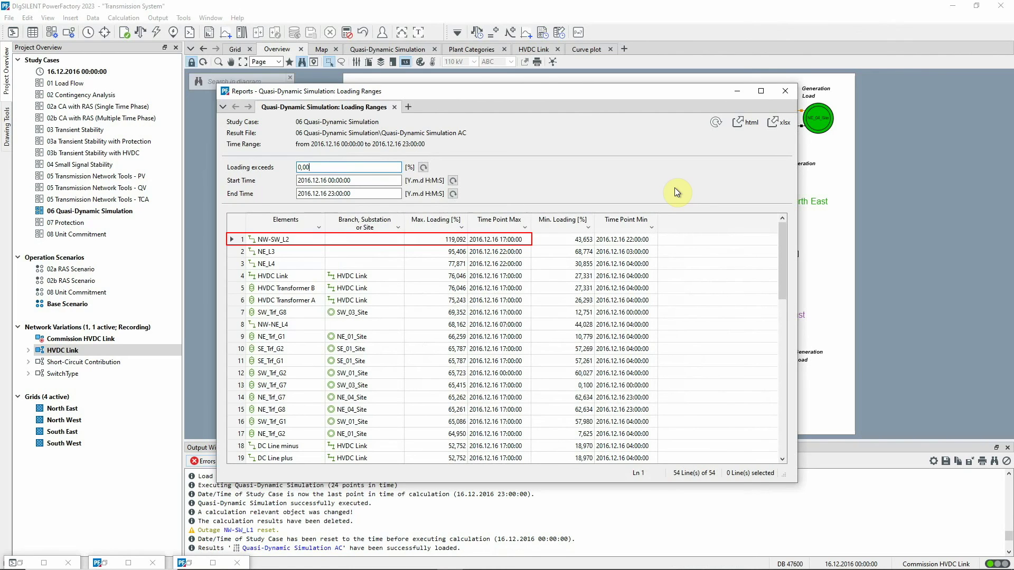
{"action": "left_click", "coordinate": [790, 93]}
- On the HVDC Link diagram, set HVDC Converter NE (A)'s active power participation factor to 1,5
{"action": "left_click", "coordinate": [548, 49]}
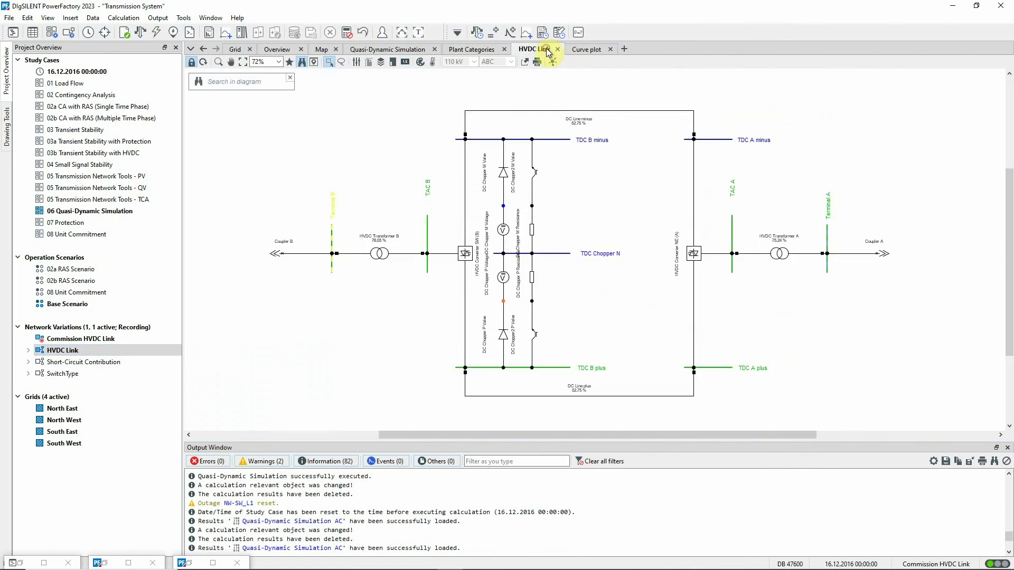
{"action": "double_click", "coordinate": [693, 255]}
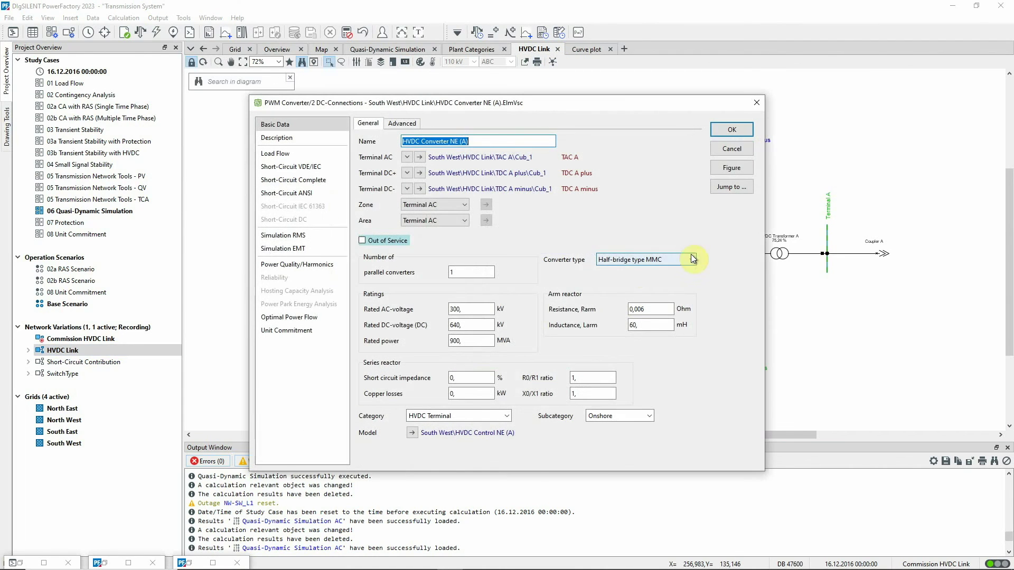
{"action": "left_click", "coordinate": [265, 154]}
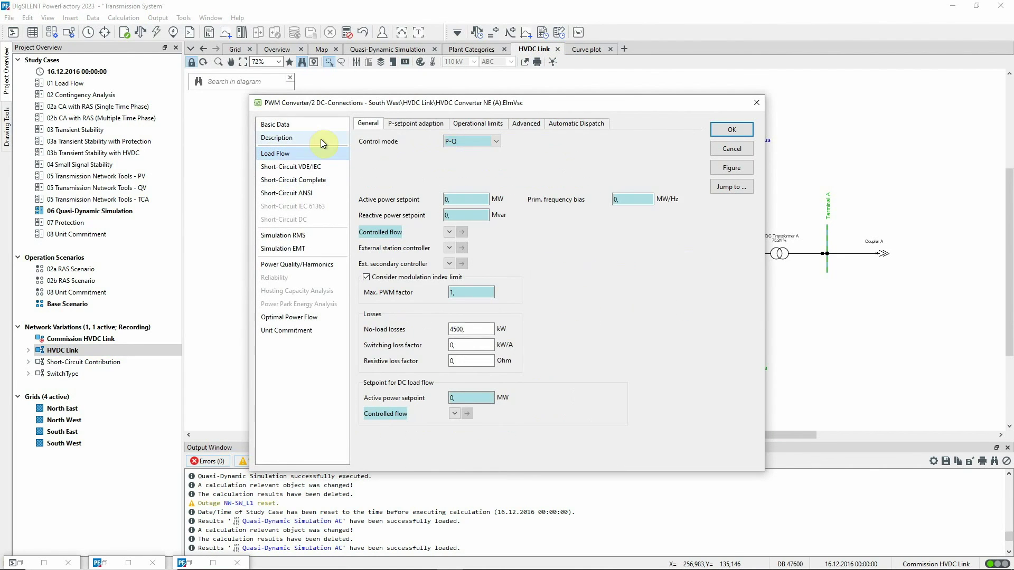
{"action": "left_click", "coordinate": [416, 123]}
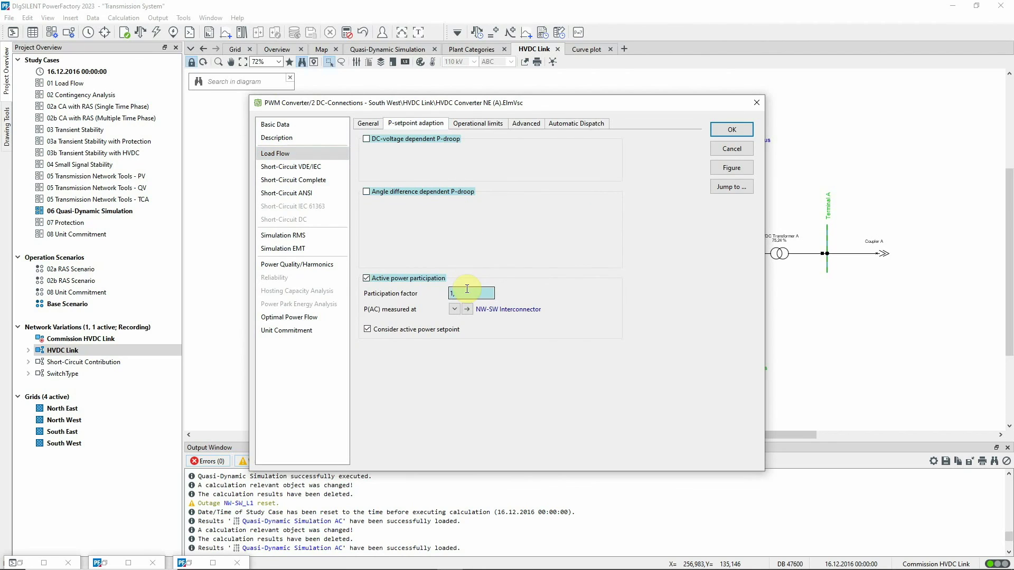
{"action": "type", "text": "5"}
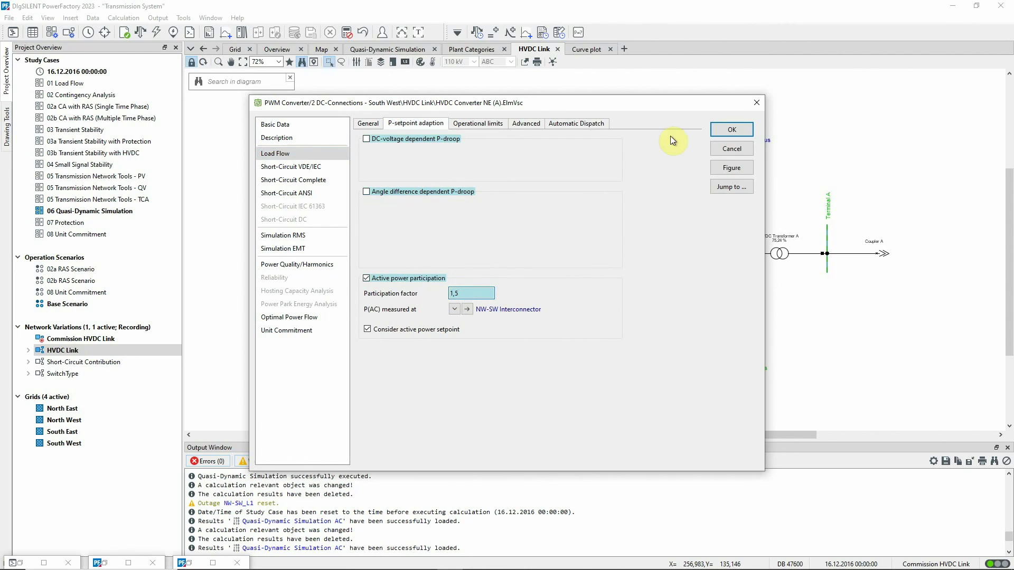